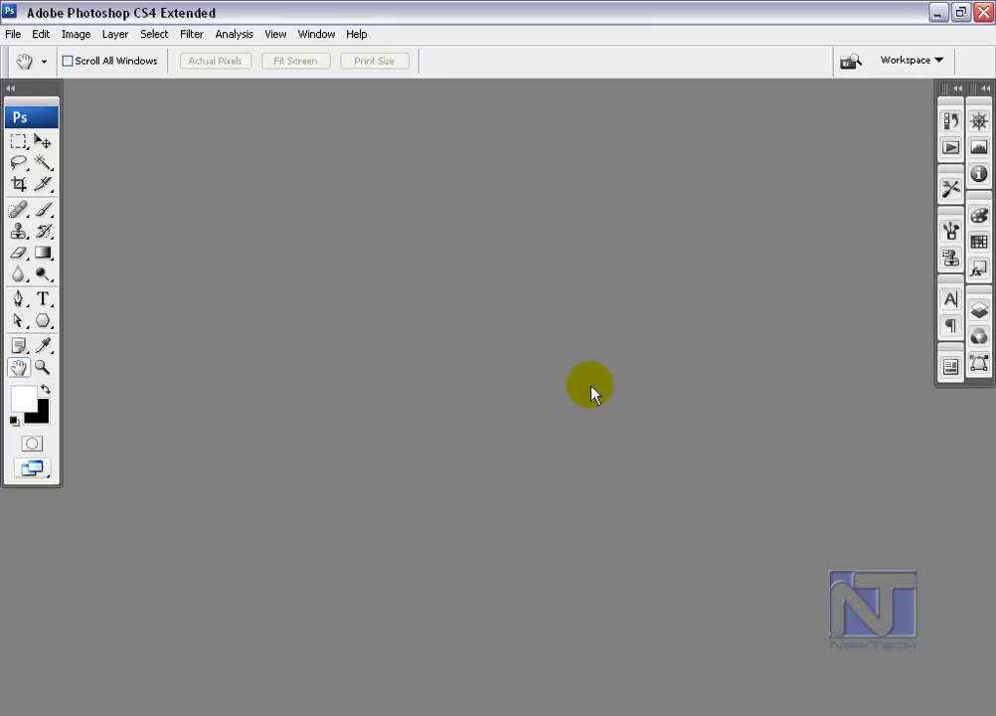
- Open the File menu in the empty Photoshop workspace
{"action": "left_click", "coordinate": [13, 34]}
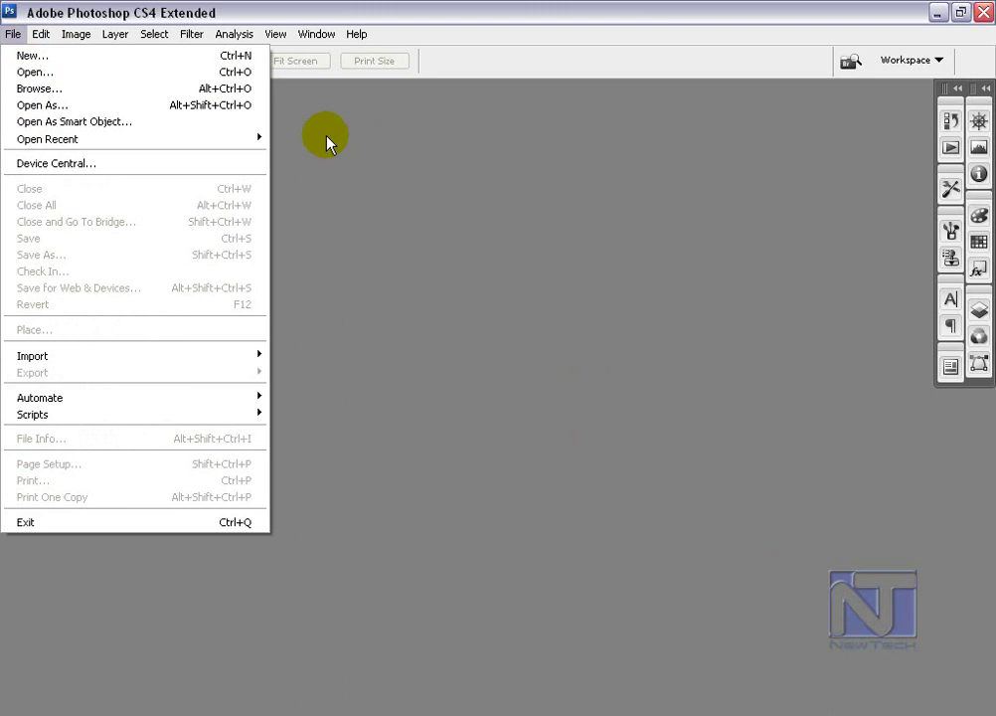
- Start File > Open and select the range 479055.JPG through IMG0078.JPG
{"action": "left_click", "coordinate": [126, 73]}
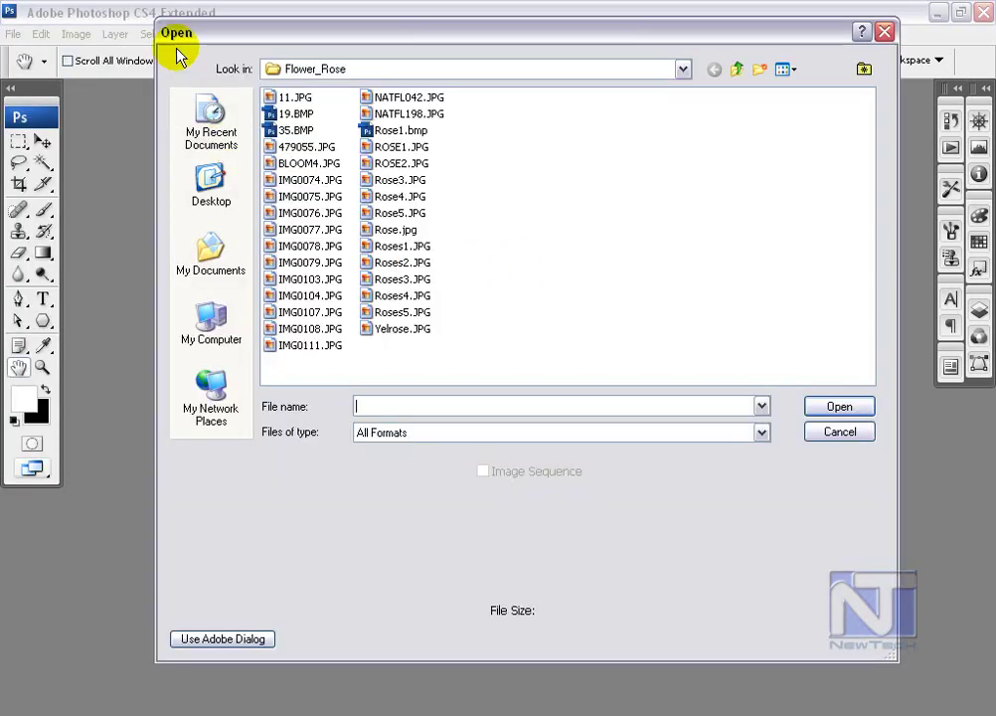
{"action": "left_click_drag", "start_coordinate": [229, 32], "coordinate": [205, 53]}
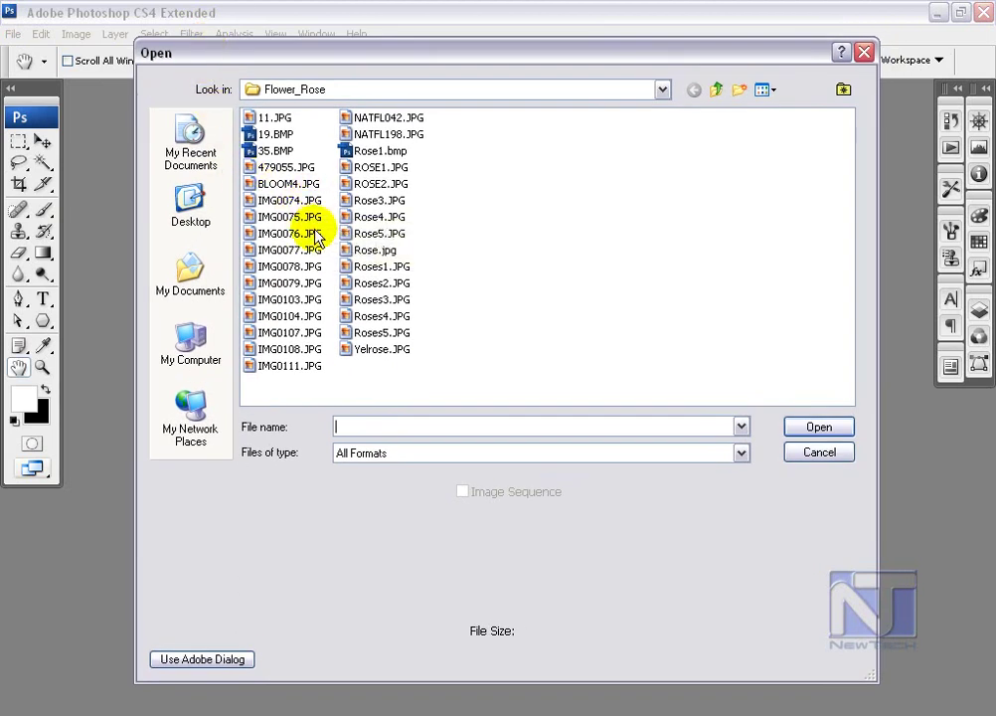
{"action": "left_click", "coordinate": [310, 170]}
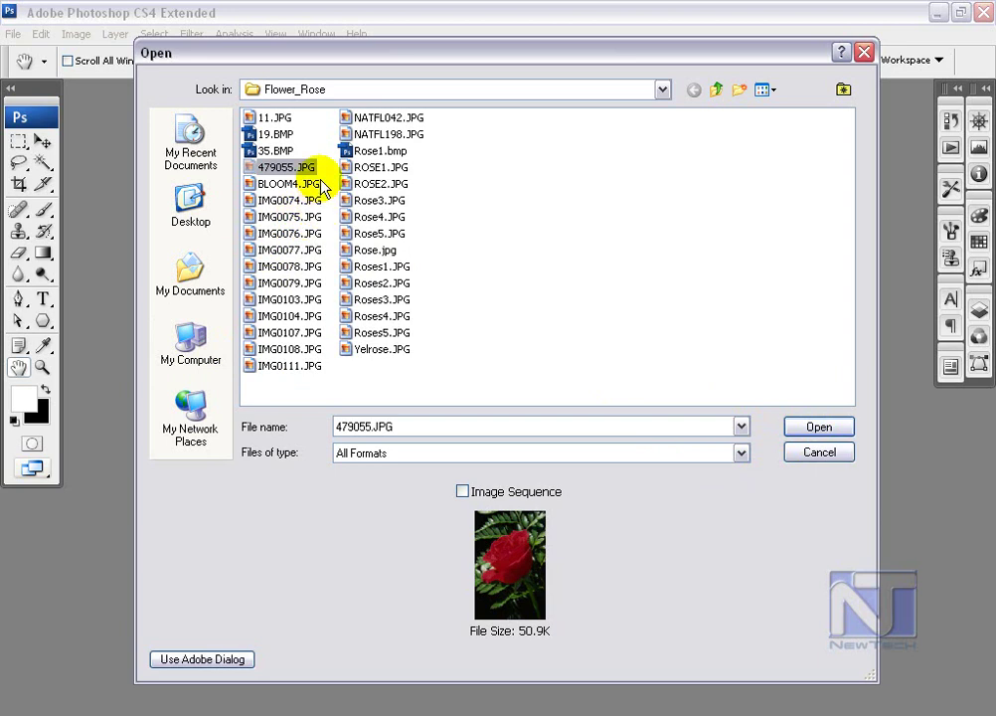
{"action": "left_click", "coordinate": [310, 269], "text": "shift"}
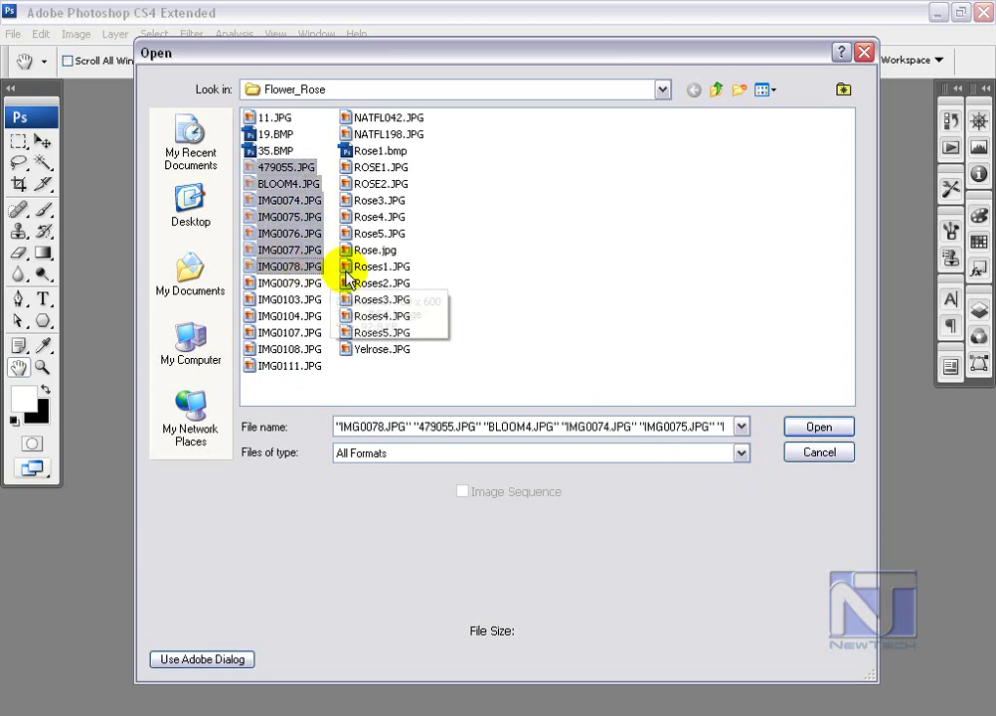
- Select BLOOM4, IMG0077, IMG0103, Roses3, Rose5 and ROSE2 in Flower_Rose
{"action": "left_click", "coordinate": [284, 184]}
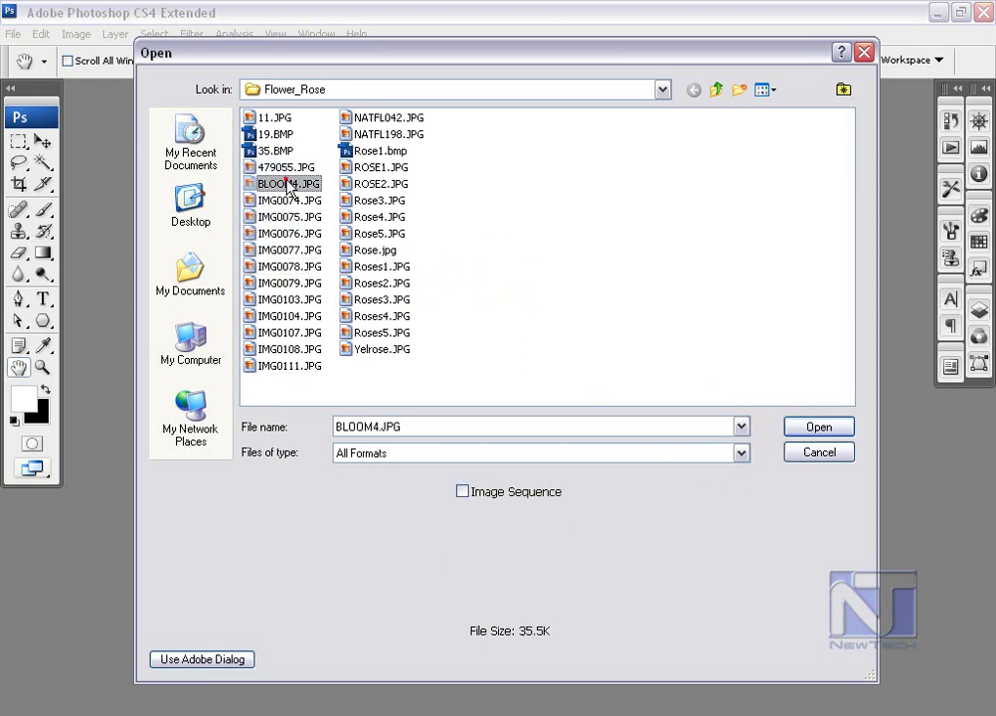
{"action": "left_click", "coordinate": [294, 250], "text": "ctrl"}
{"action": "left_click", "coordinate": [293, 299], "text": "ctrl"}
{"action": "left_click", "coordinate": [381, 300], "text": "ctrl"}
{"action": "left_click", "coordinate": [380, 233], "text": "ctrl"}
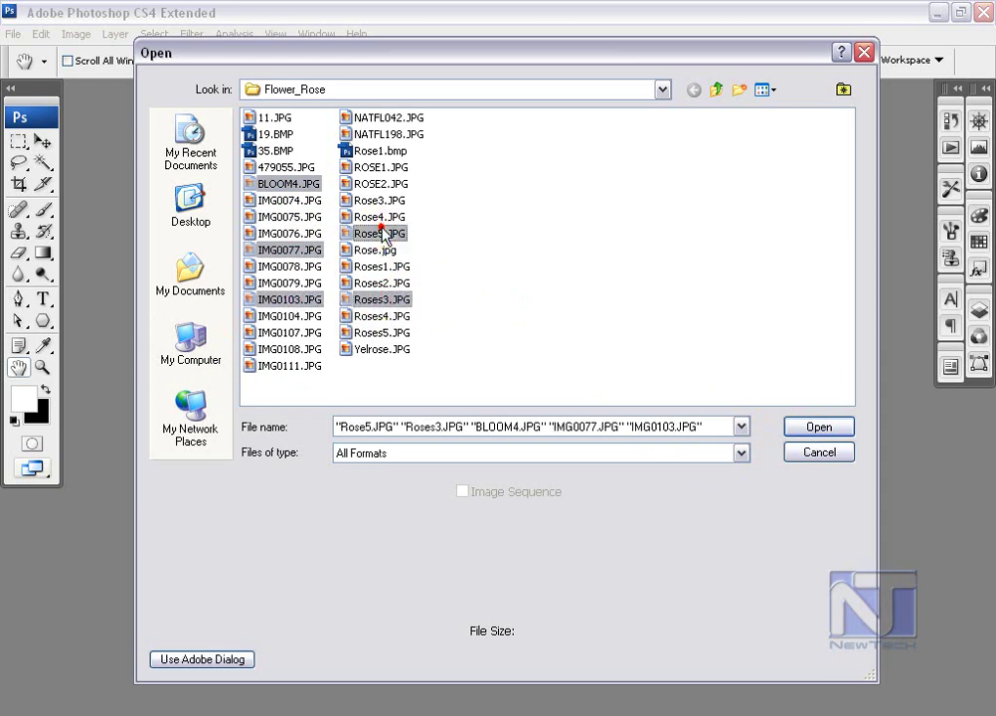
{"action": "left_click", "coordinate": [381, 184], "text": "ctrl"}
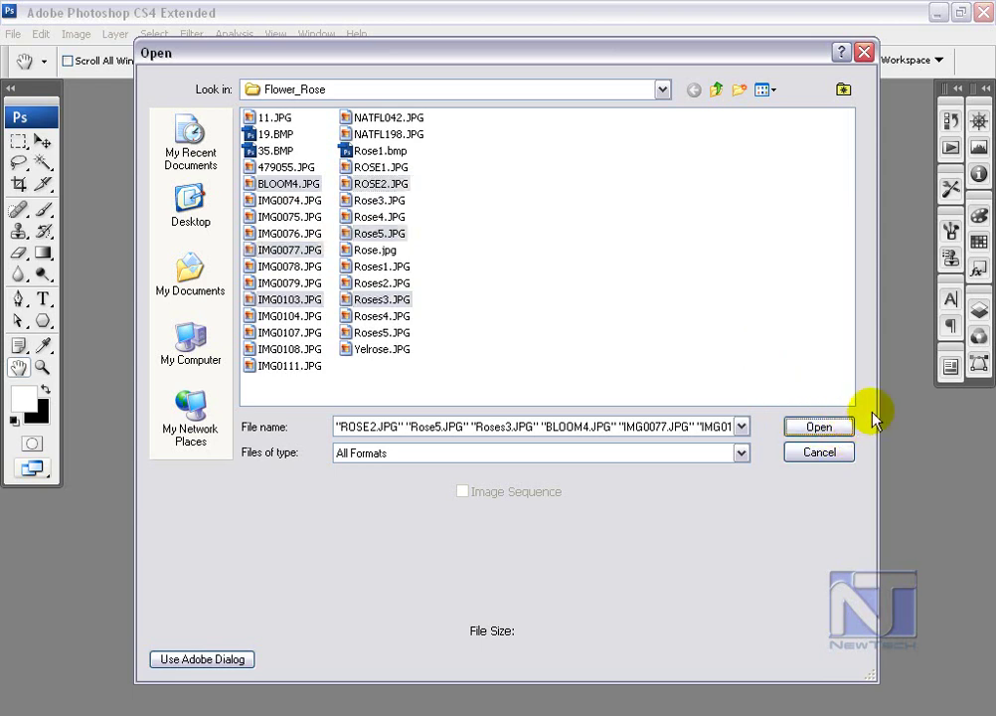
- Keep Files of type on All Formats and open the six rose photos
{"action": "left_click", "coordinate": [738, 456]}
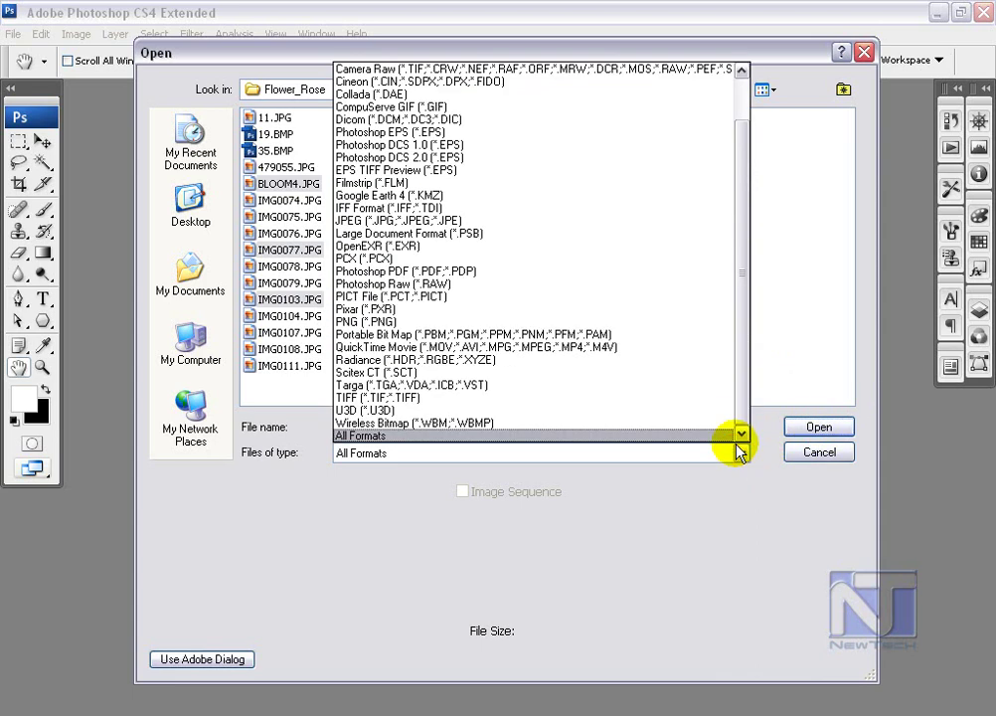
{"action": "left_click_drag", "start_coordinate": [740, 408], "coordinate": [741, 348]}
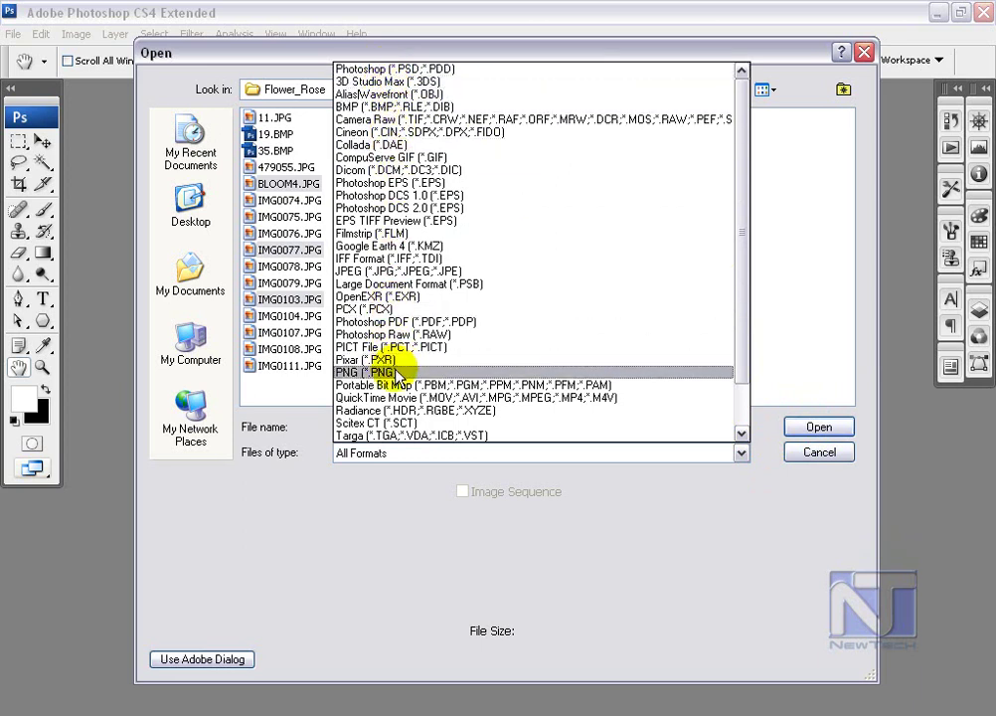
{"action": "left_click", "coordinate": [773, 52]}
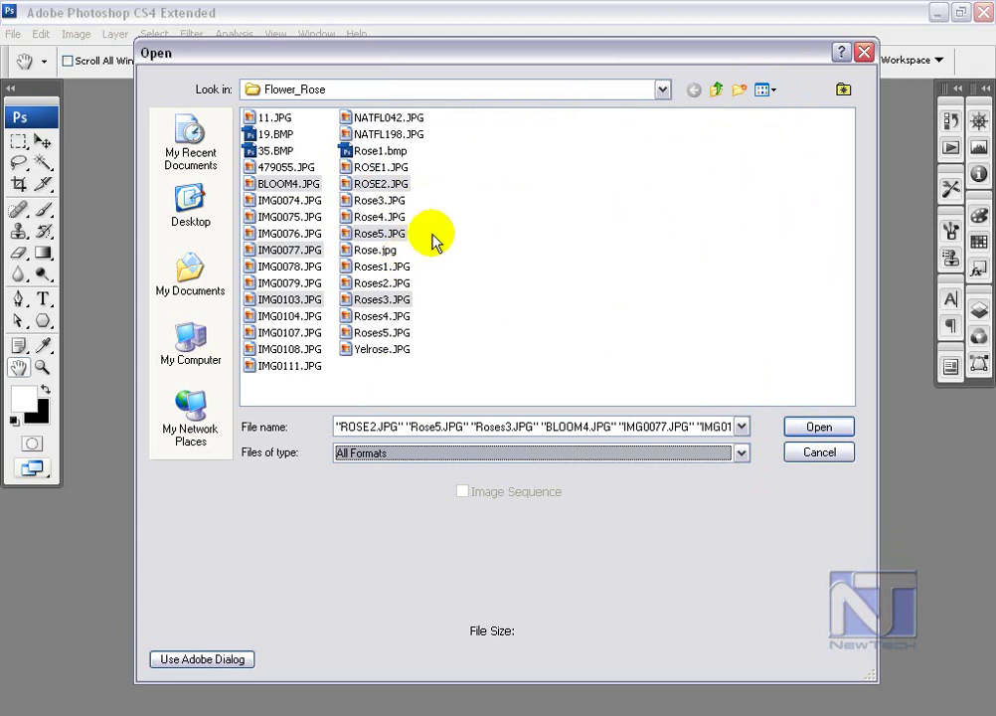
{"action": "left_click", "coordinate": [840, 429]}
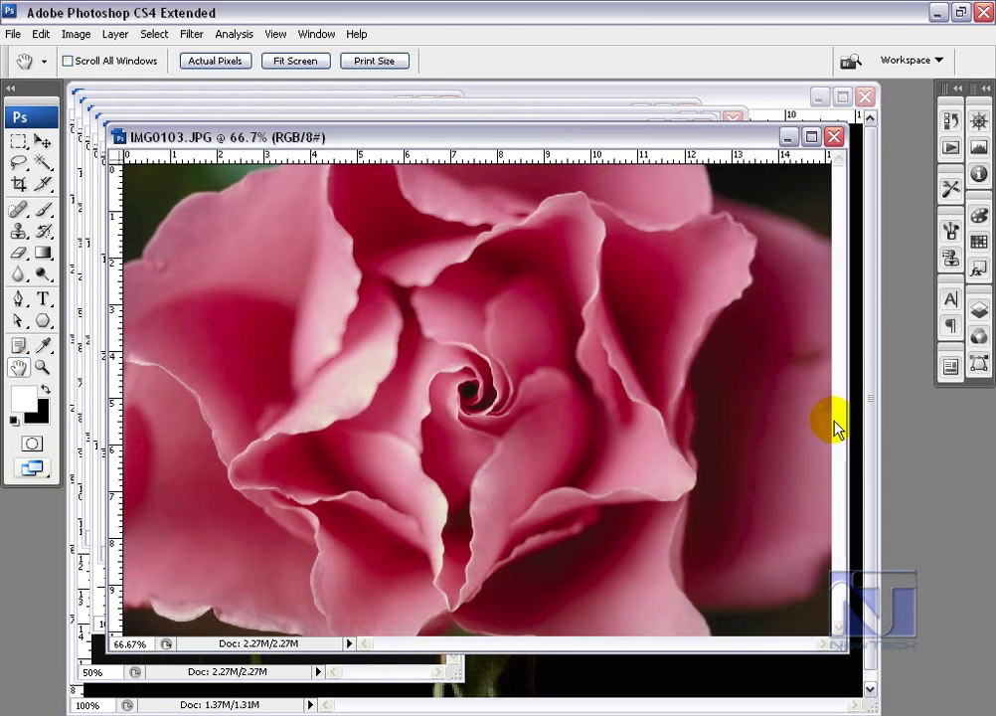
- Close the IMG0103, IMG0077, BLOOM4 and remaining rose documents, ending with Rose5
{"action": "left_click", "coordinate": [832, 137]}
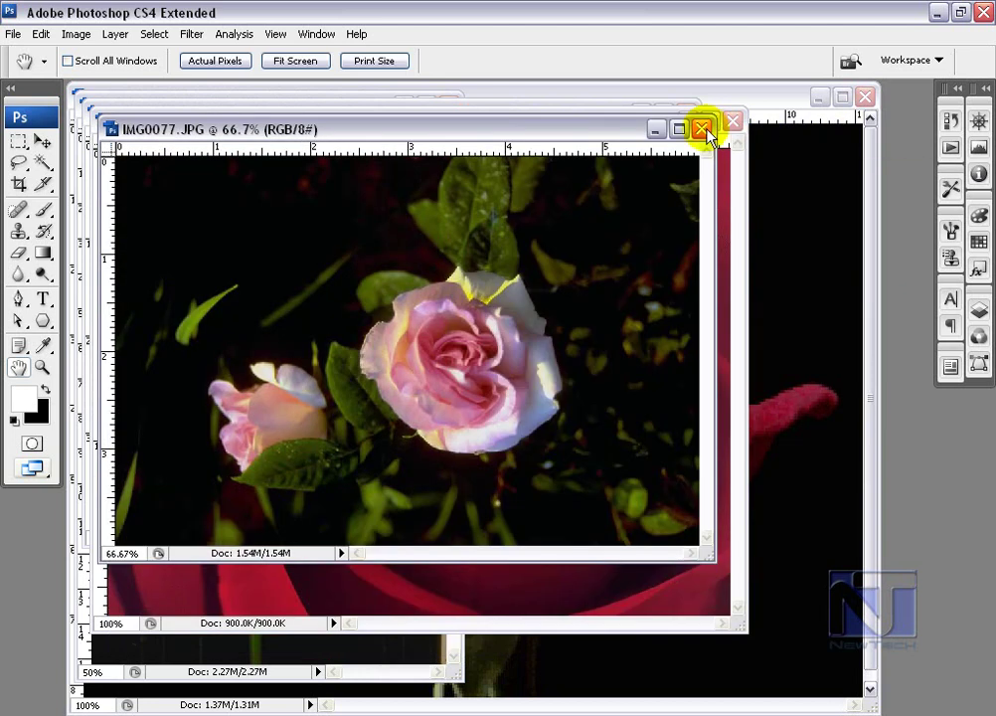
{"action": "left_click", "coordinate": [705, 126]}
{"action": "left_click", "coordinate": [687, 112]}
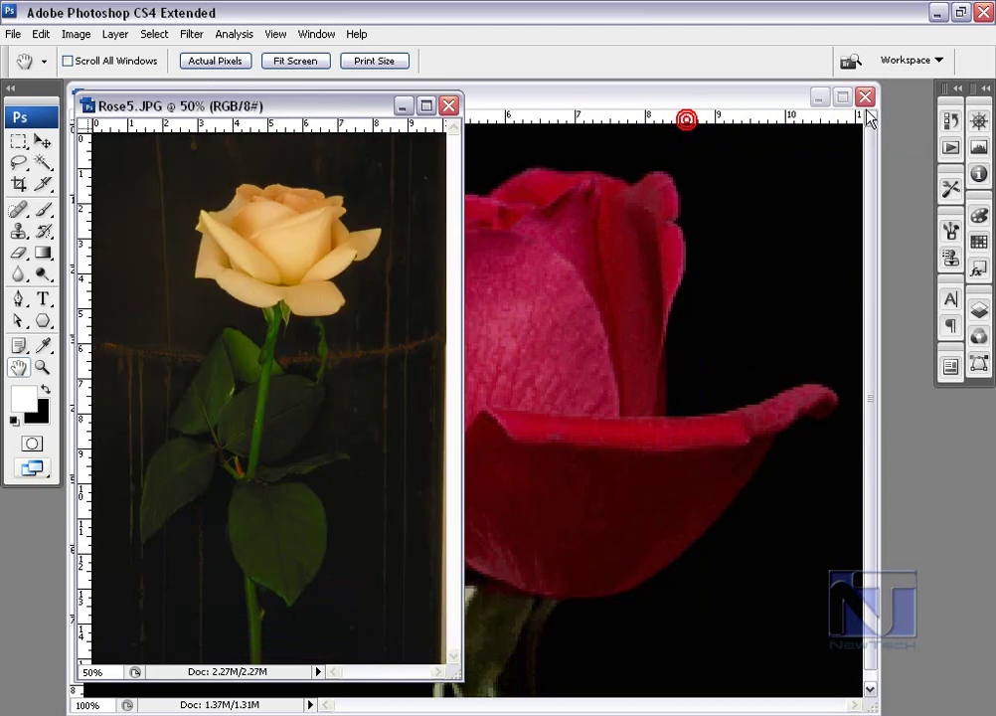
{"action": "left_click", "coordinate": [865, 97]}
{"action": "left_click", "coordinate": [443, 104]}
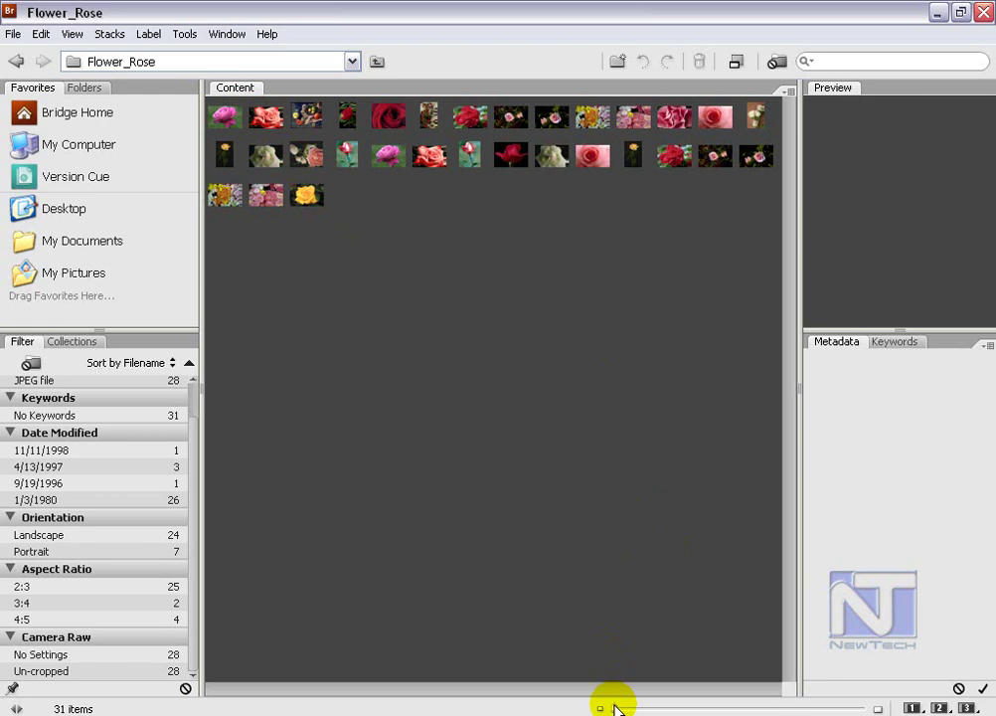
- Enlarge thumbnails and select 11.JPG, 35.BMP, IMG0078, IMG0079, IMG0103, NATFL042 and IMG0111
{"action": "left_click_drag", "start_coordinate": [614, 708], "coordinate": [631, 708]}
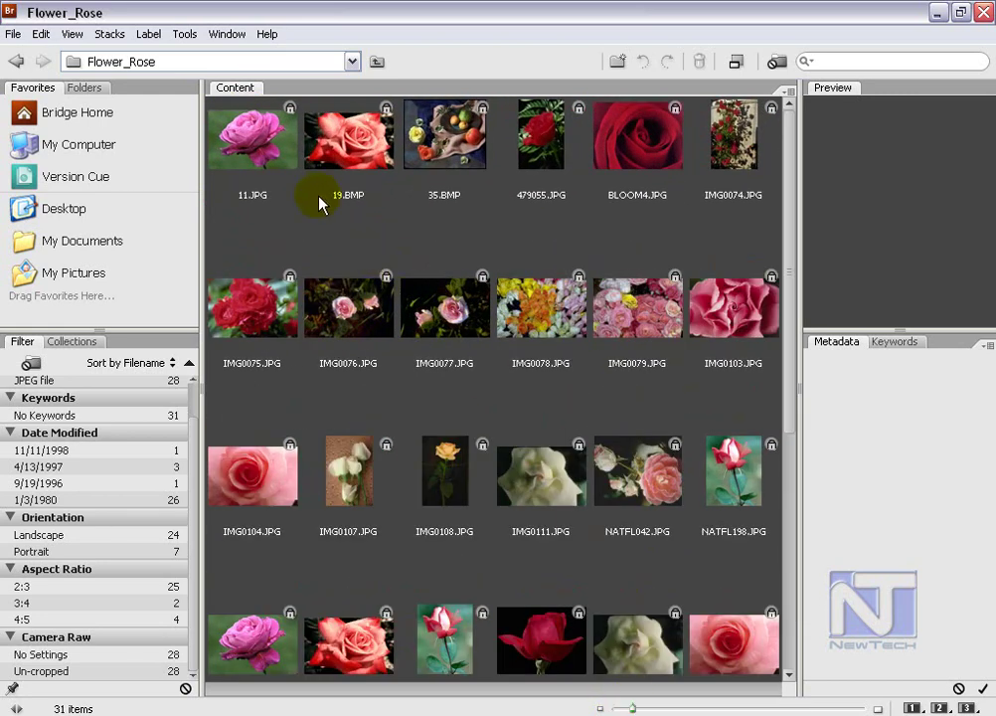
{"action": "left_click", "coordinate": [260, 152]}
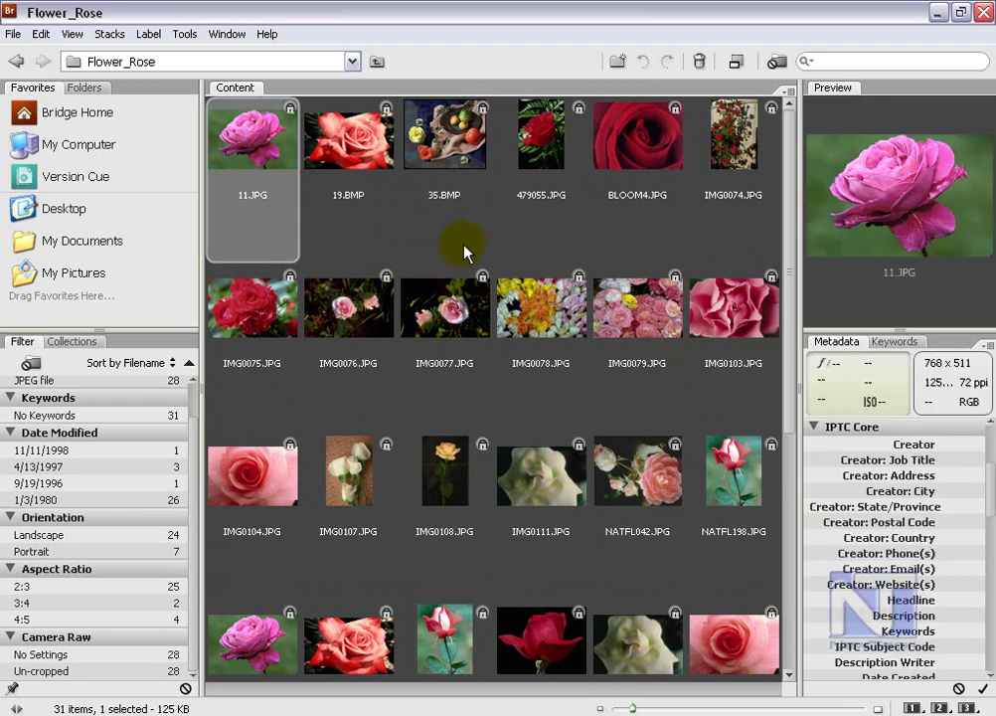
{"action": "left_click", "coordinate": [449, 147], "text": "ctrl"}
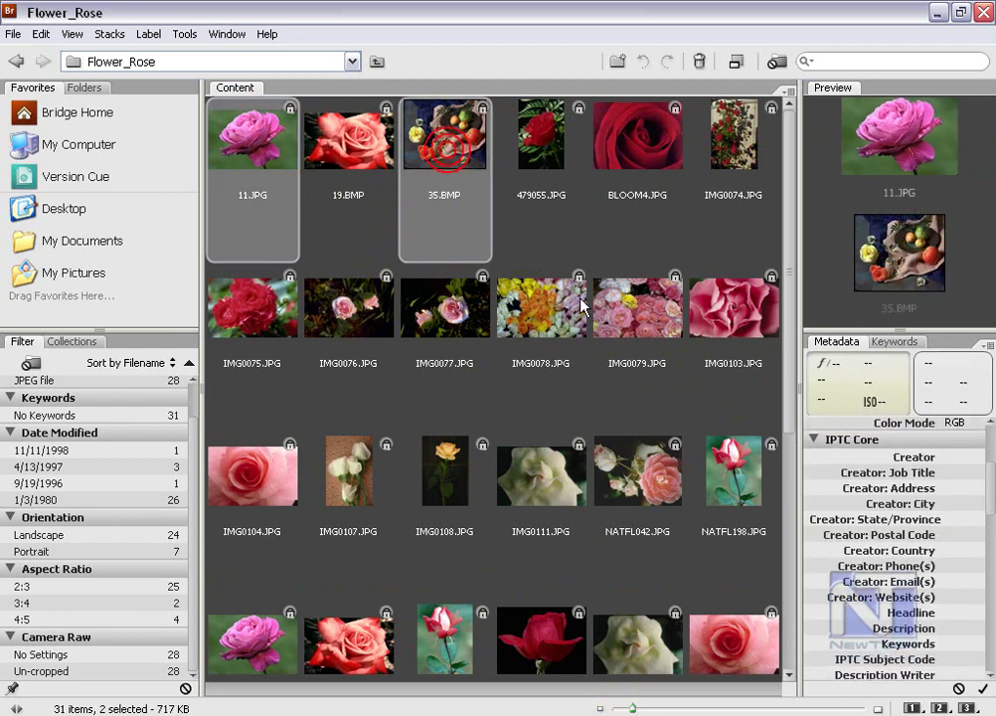
{"action": "left_click", "coordinate": [542, 309], "text": "ctrl"}
{"action": "left_click", "coordinate": [634, 318], "text": "ctrl"}
{"action": "left_click", "coordinate": [731, 309], "text": "ctrl"}
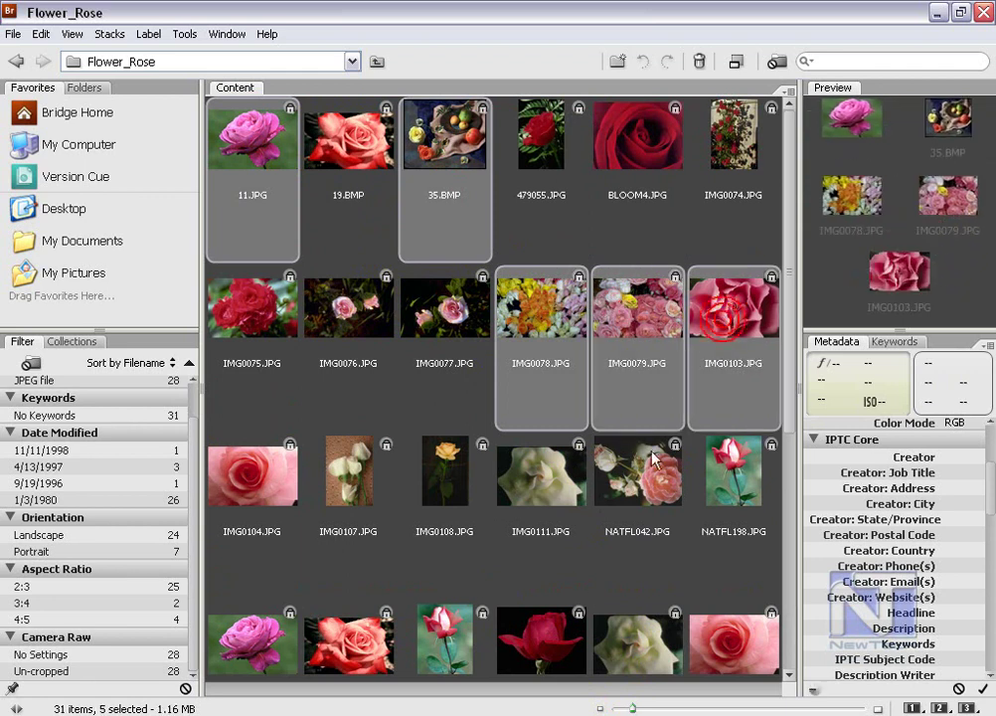
{"action": "left_click", "coordinate": [636, 475], "text": "ctrl"}
{"action": "left_click", "coordinate": [507, 492], "text": "ctrl"}
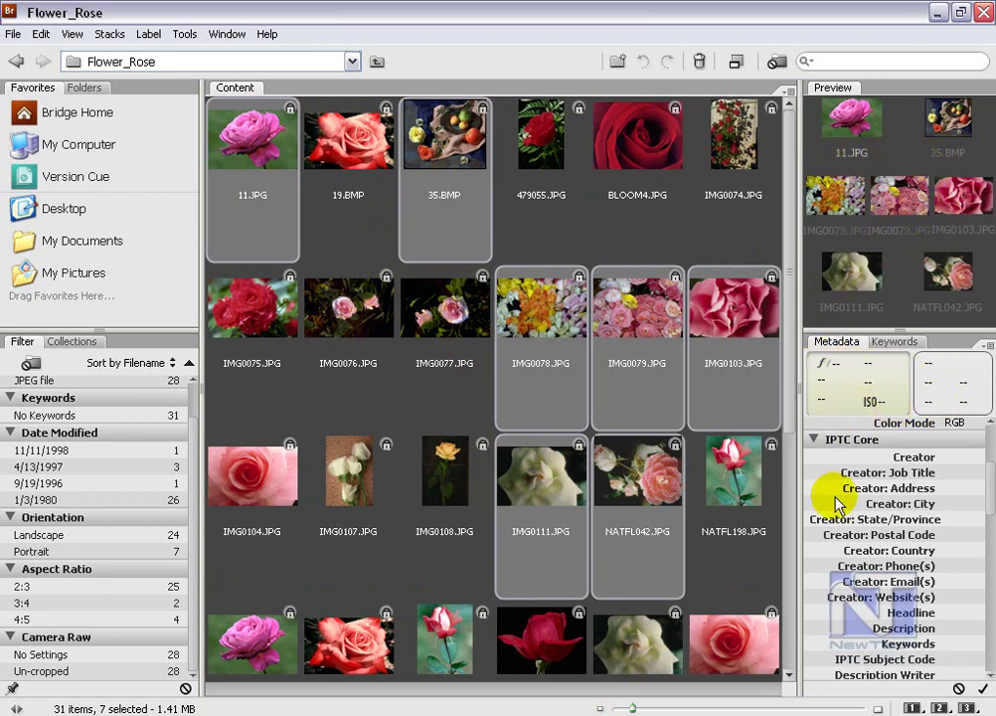
- Open the seven selected images with Adobe Photoshop CS4 (default)
{"action": "right_click", "coordinate": [454, 149]}
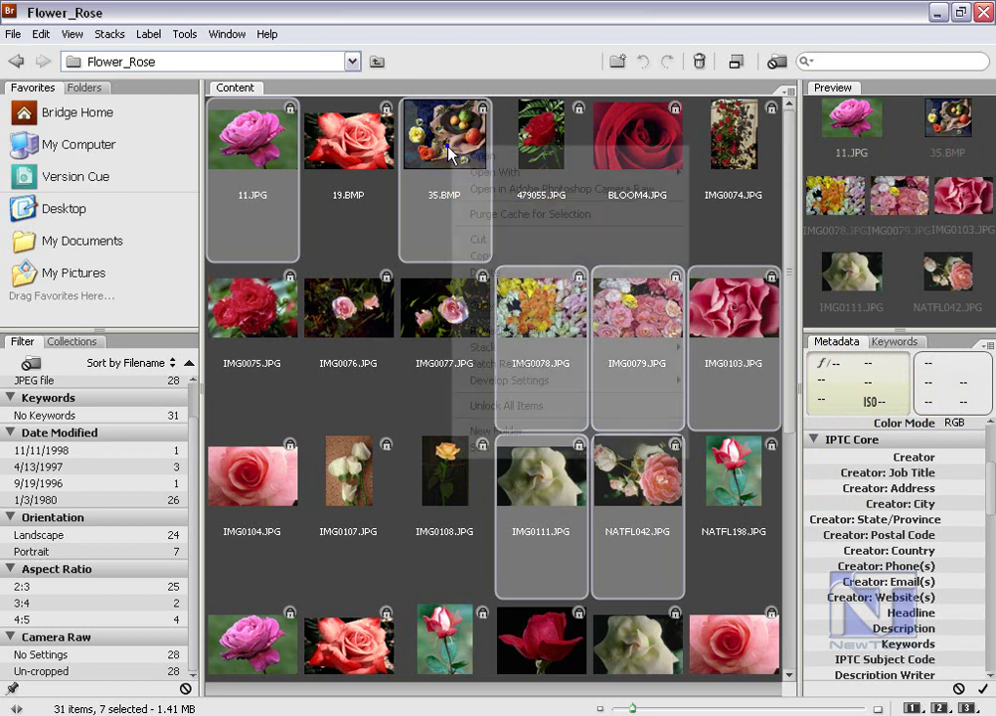
{"action": "mouse_move", "coordinate": [518, 172]}
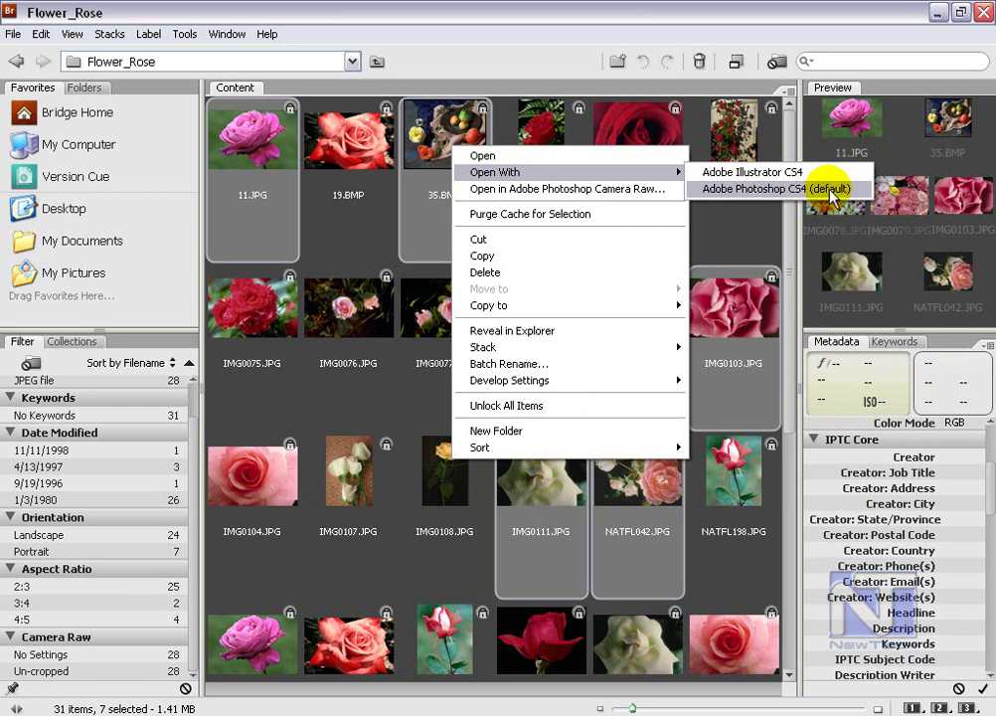
{"action": "left_click", "coordinate": [832, 189]}
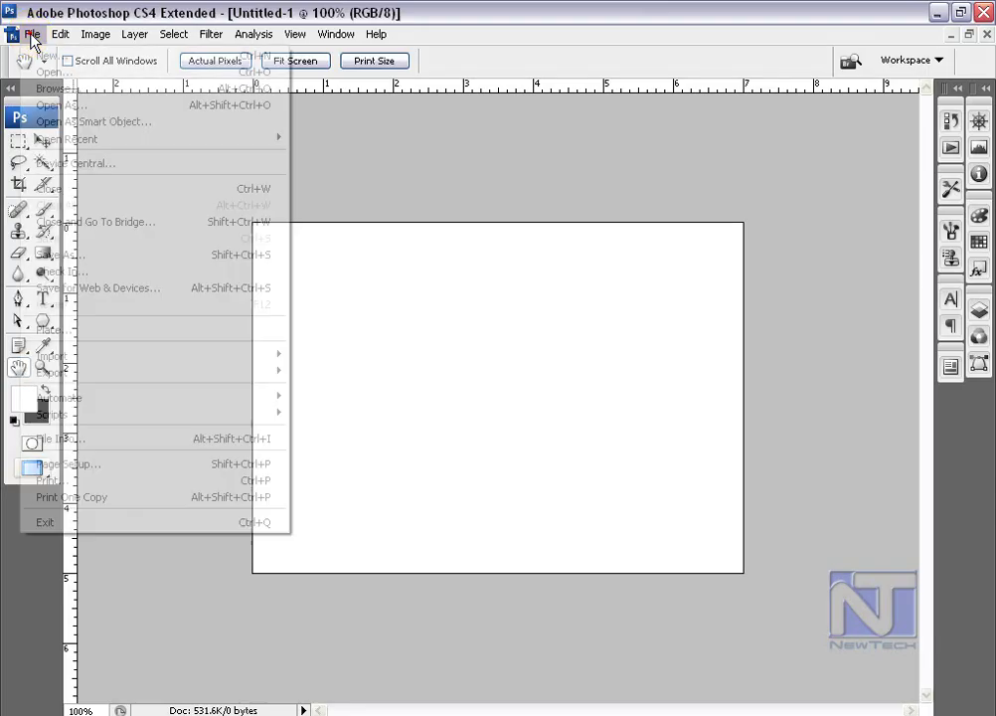
- Sort the Place file list by size and place bengali.pdf
{"action": "left_click", "coordinate": [51, 330]}
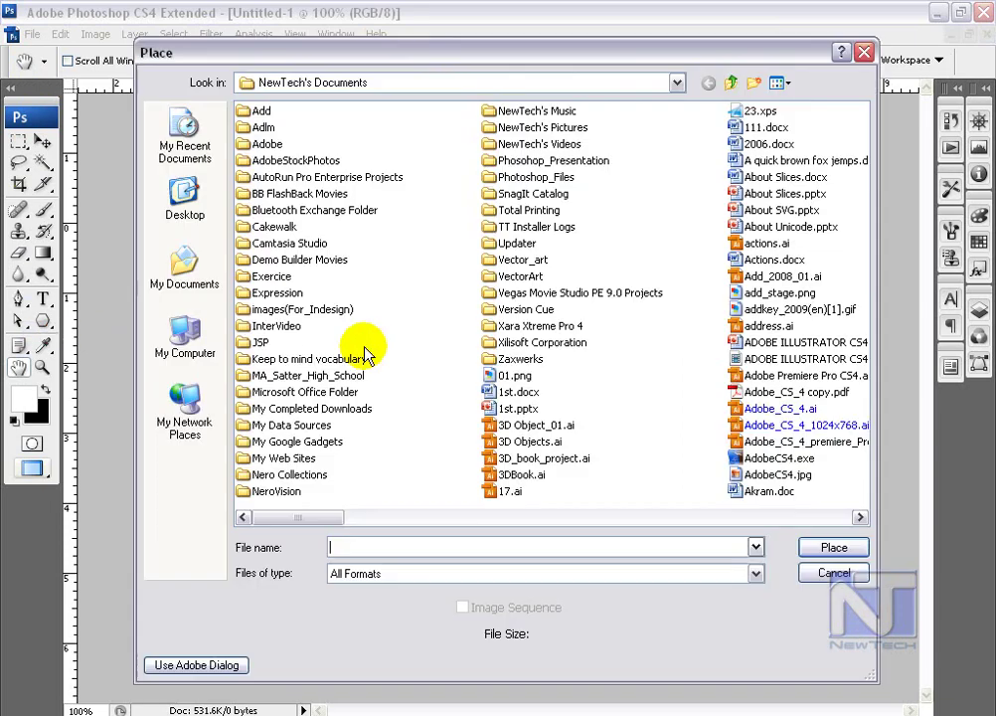
{"action": "right_click", "coordinate": [418, 428]}
{"action": "mouse_move", "coordinate": [476, 460]}
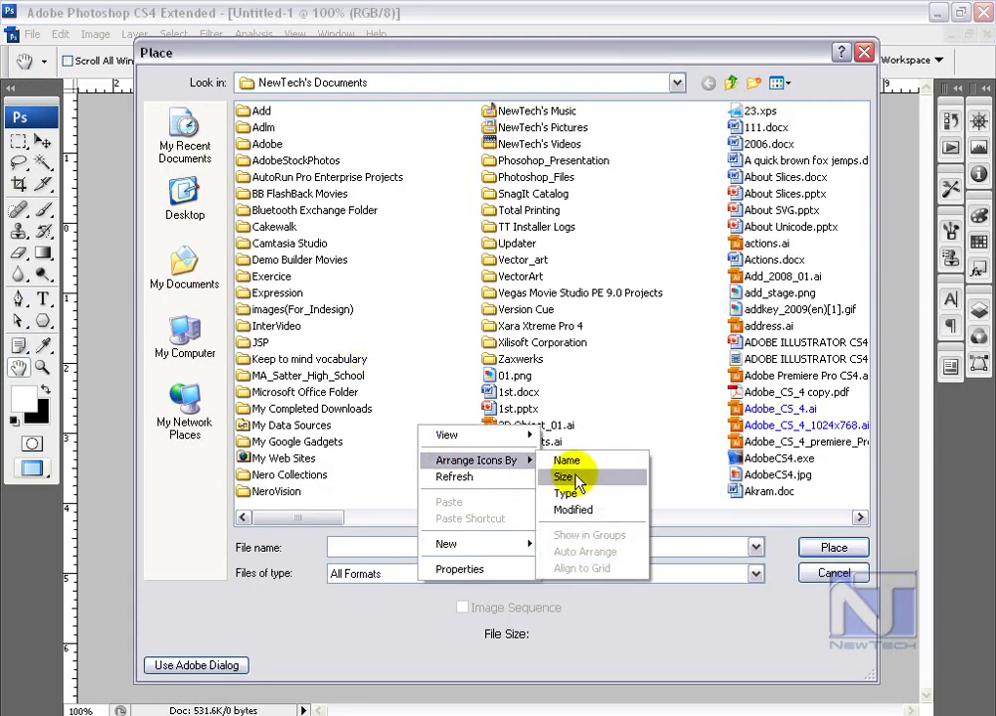
{"action": "left_click", "coordinate": [564, 476]}
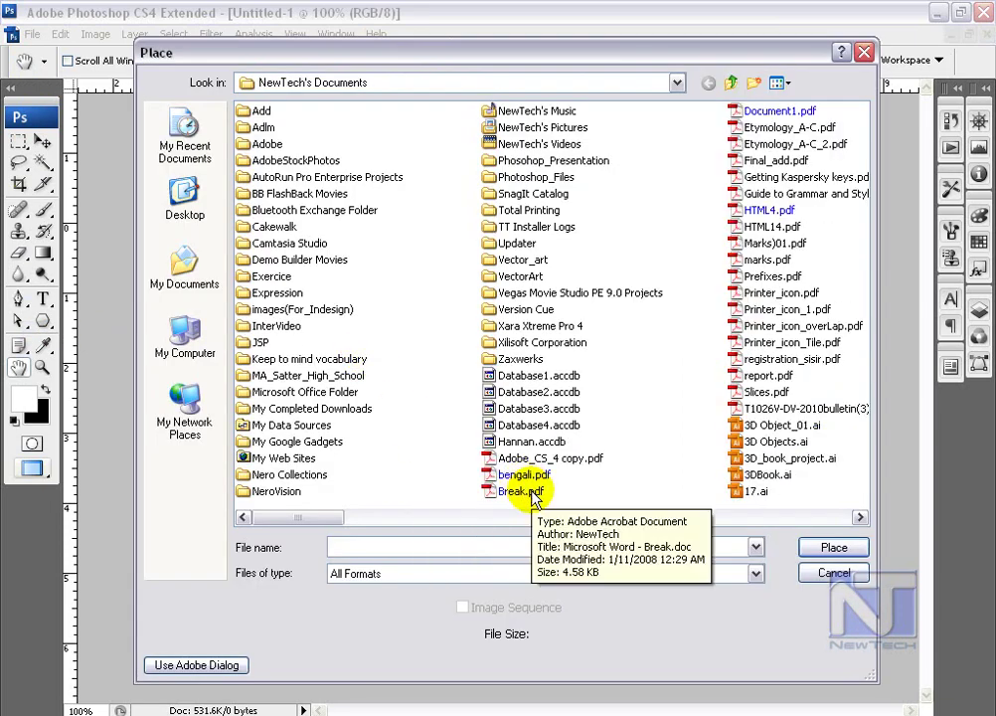
{"action": "left_click", "coordinate": [524, 475]}
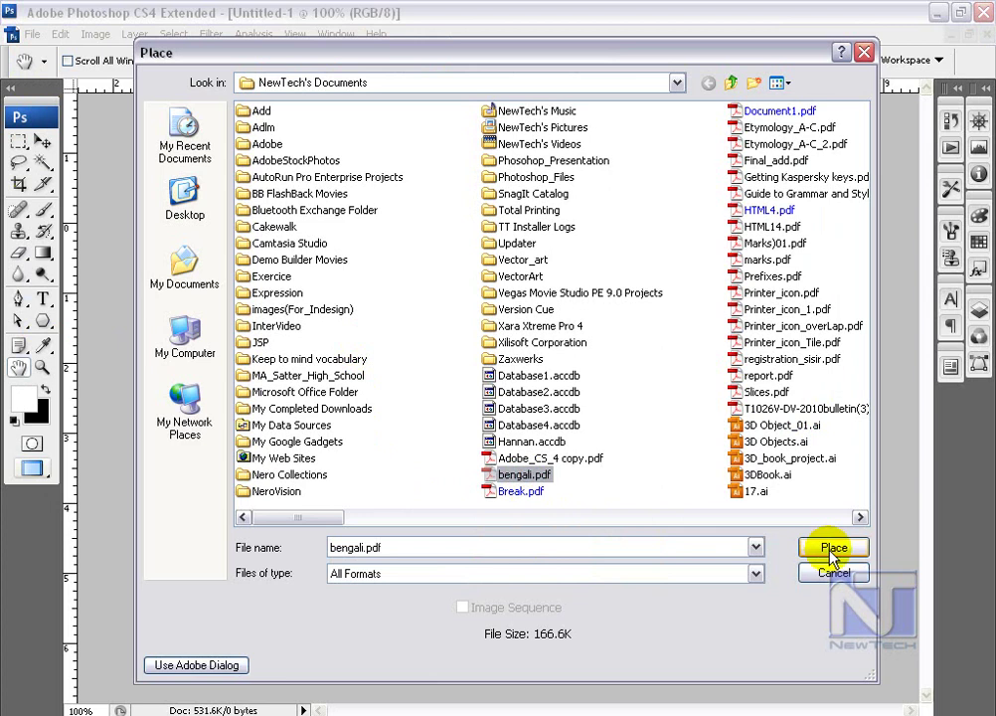
{"action": "left_click", "coordinate": [834, 548]}
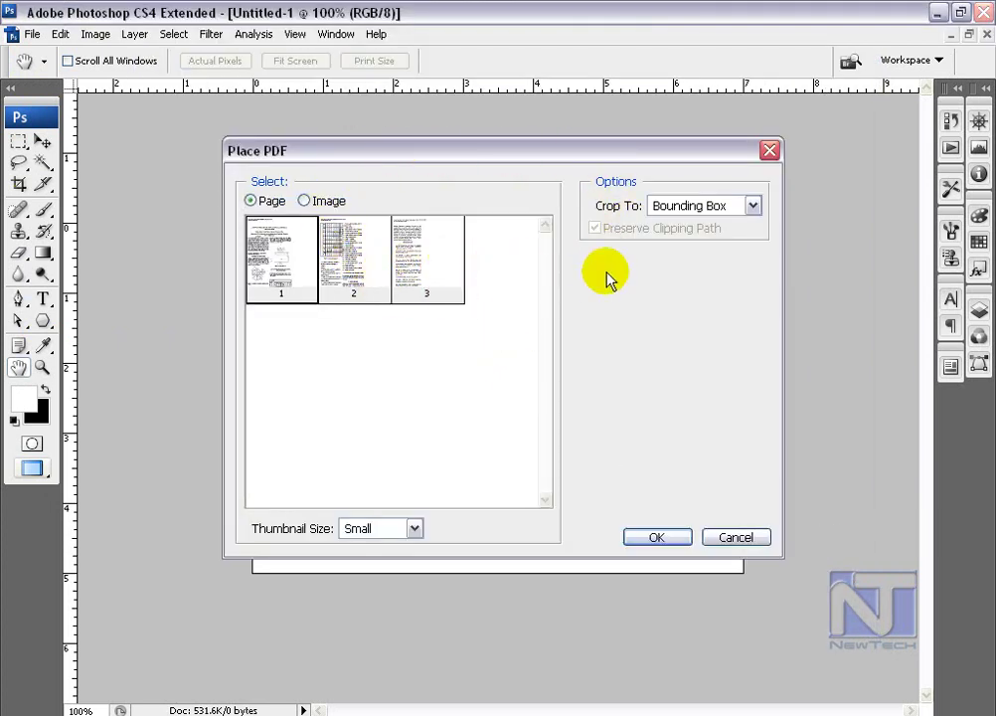
- Browse pages 1, 2 and 3 of bengali.pdf in the Place PDF dialog
{"action": "left_click", "coordinate": [304, 240]}
{"action": "left_click", "coordinate": [360, 260]}
{"action": "left_click", "coordinate": [432, 261]}
{"action": "left_click", "coordinate": [256, 262]}
{"action": "left_click", "coordinate": [358, 284]}
{"action": "left_click", "coordinate": [416, 276]}
{"action": "left_click", "coordinate": [339, 276]}
{"action": "left_click", "coordinate": [285, 274]}
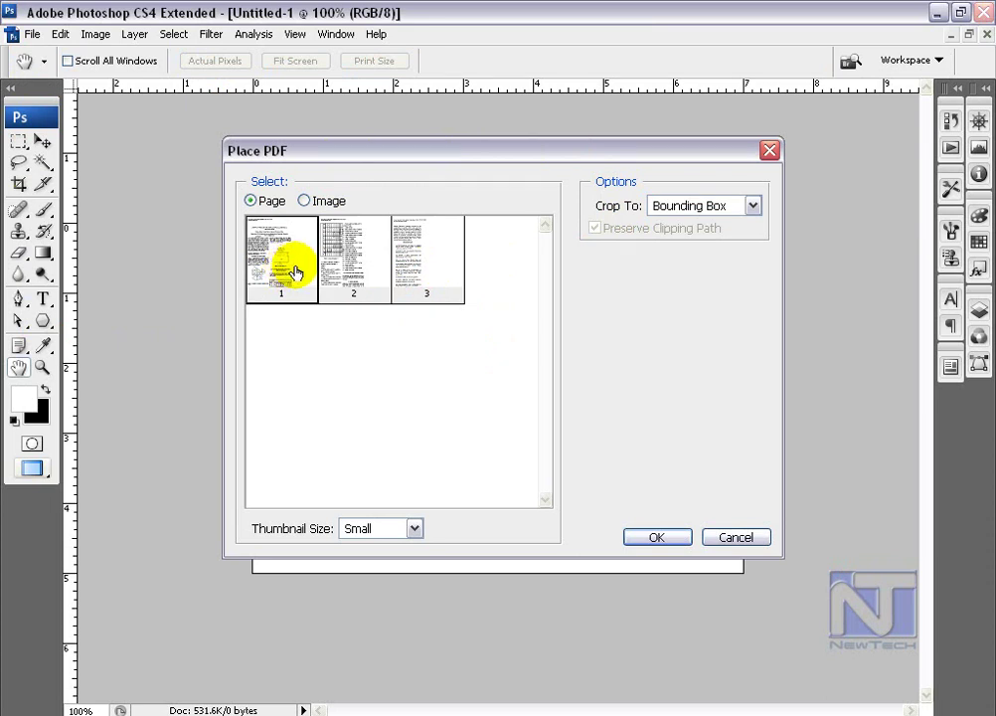
{"action": "left_click", "coordinate": [410, 270]}
{"action": "left_click", "coordinate": [376, 267]}
- Switch to Images mode and select the second embedded image
{"action": "left_click", "coordinate": [306, 202]}
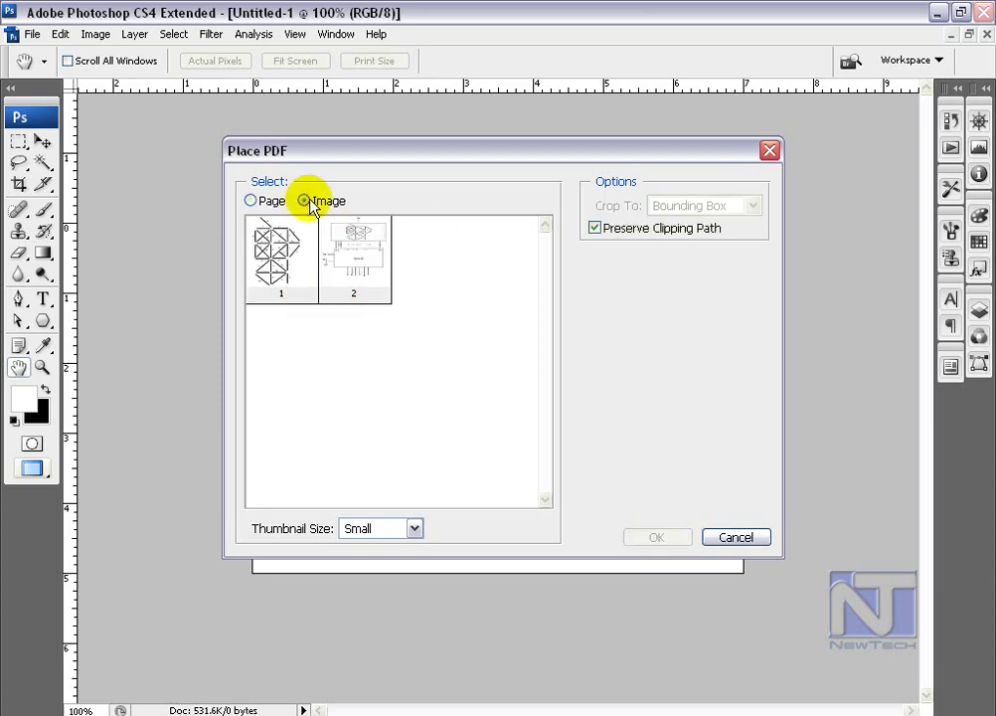
{"action": "left_click_drag", "start_coordinate": [297, 249], "coordinate": [314, 268]}
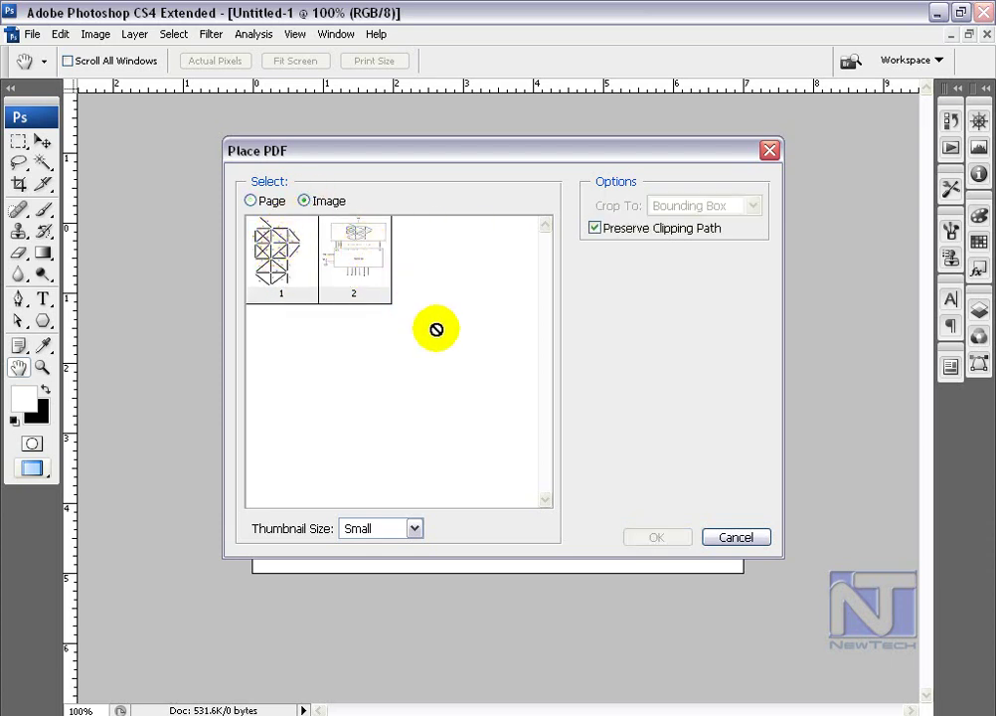
{"action": "left_click", "coordinate": [284, 251]}
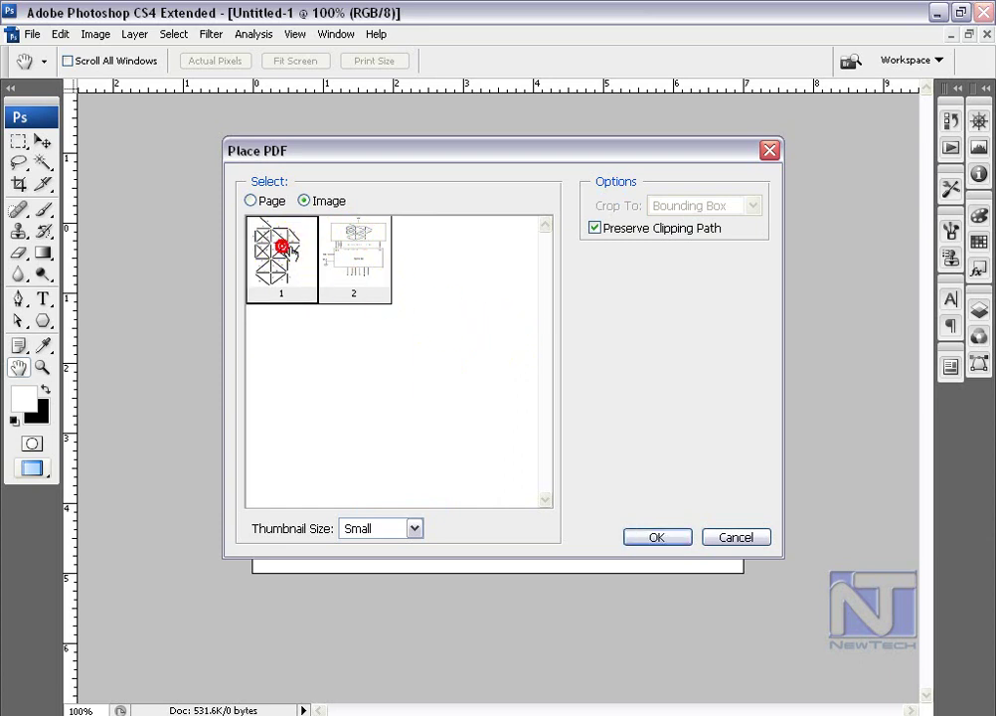
{"action": "left_click", "coordinate": [366, 263]}
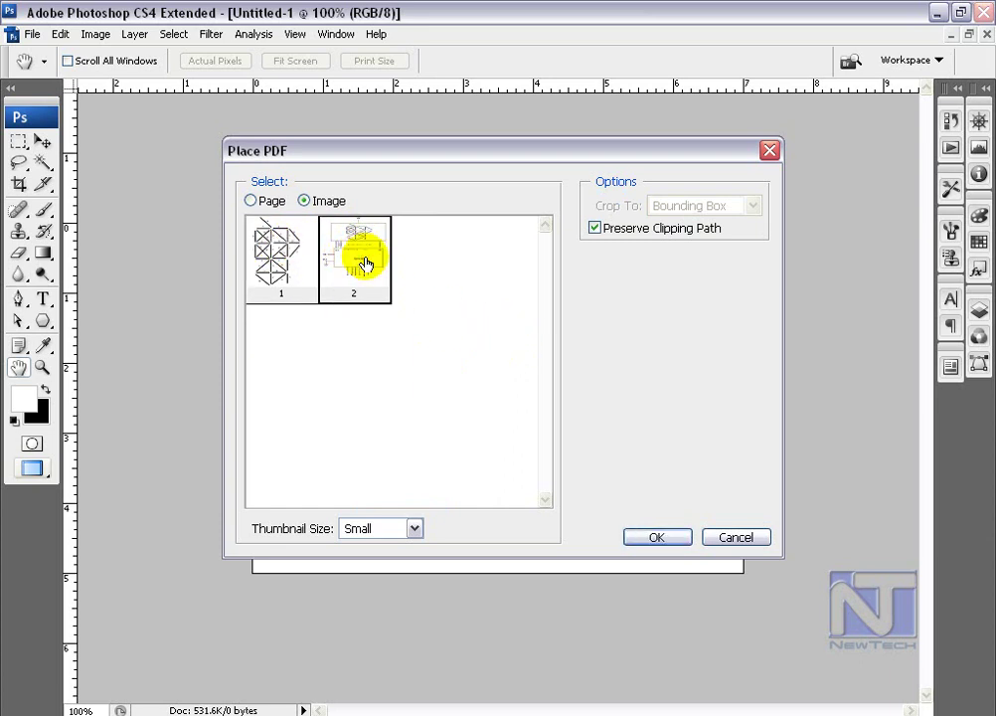
{"action": "mouse_move", "coordinate": [363, 261]}
{"action": "left_mouse_down"}
{"action": "mouse_move", "coordinate": [404, 309]}
{"action": "mouse_move", "coordinate": [369, 331]}
{"action": "left_mouse_up"}
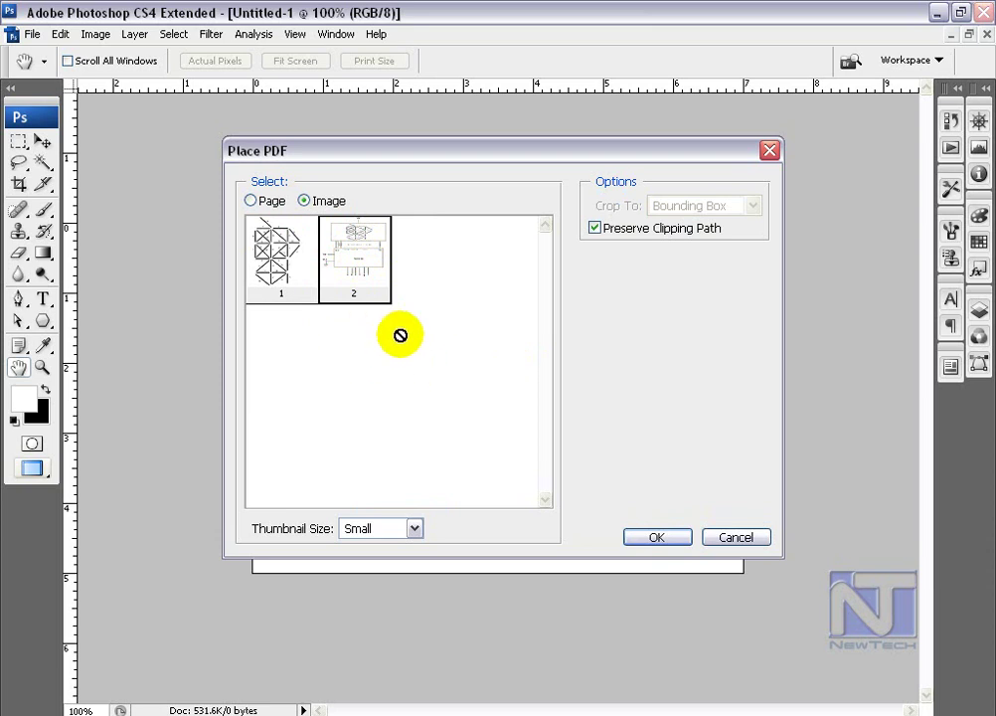
{"action": "mouse_move", "coordinate": [369, 330]}
{"action": "left_mouse_down"}
{"action": "mouse_move", "coordinate": [497, 371]}
{"action": "mouse_move", "coordinate": [473, 360]}
{"action": "left_mouse_up"}
- Set Large thumbnails, keep Preserve Clipping Path on, and choose Page mode
{"action": "left_click", "coordinate": [415, 530]}
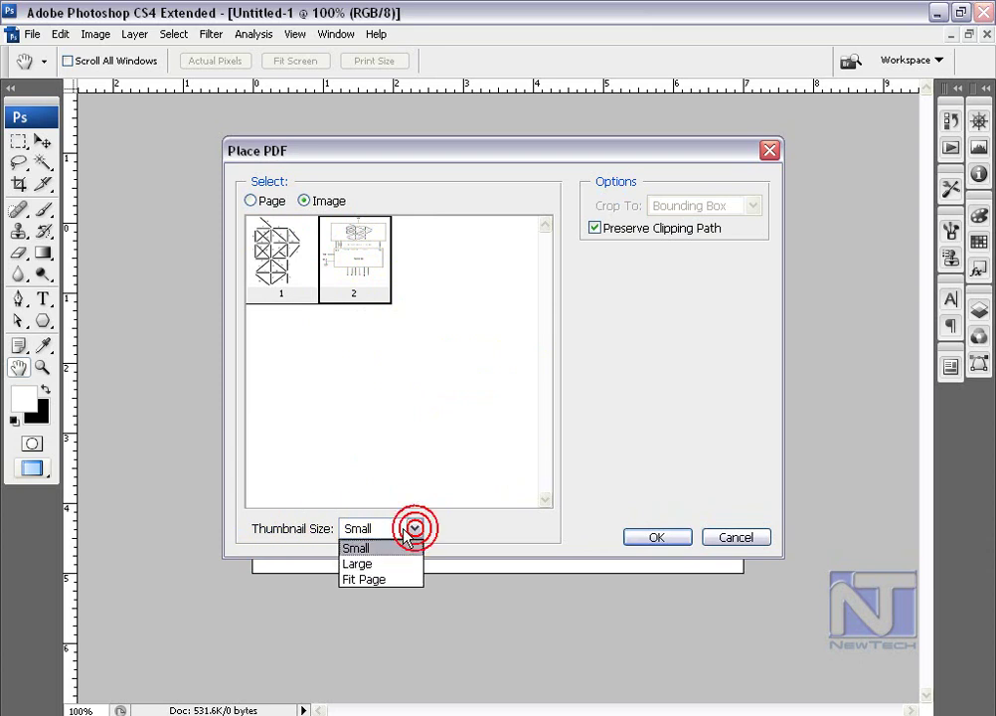
{"action": "left_click", "coordinate": [372, 565]}
{"action": "left_click", "coordinate": [414, 530]}
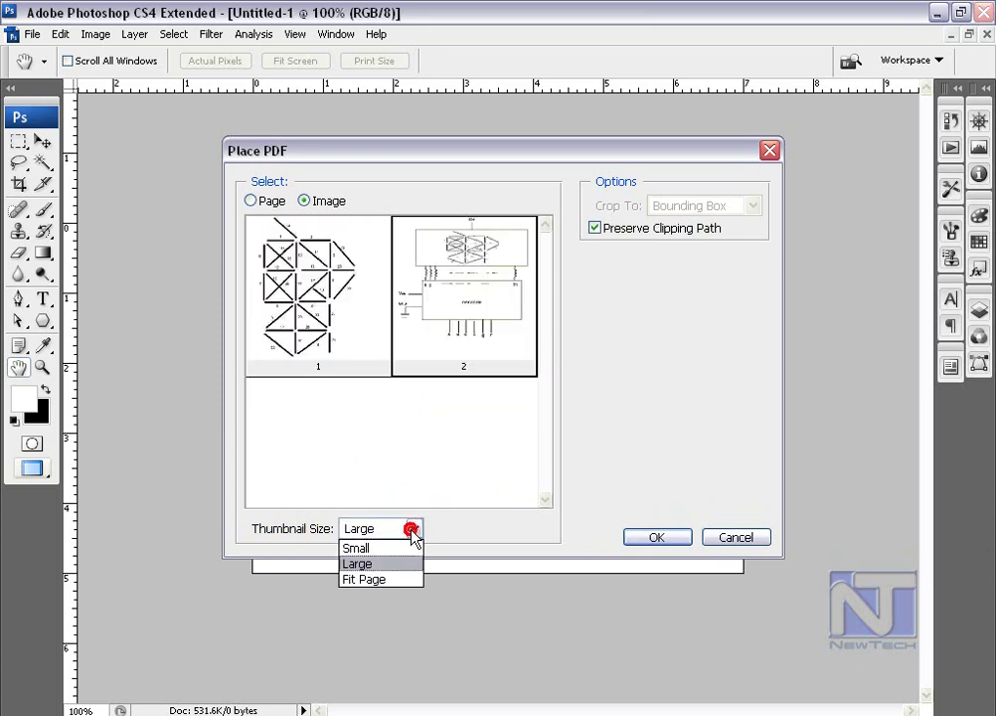
{"action": "left_click", "coordinate": [379, 582]}
{"action": "left_click", "coordinate": [413, 528]}
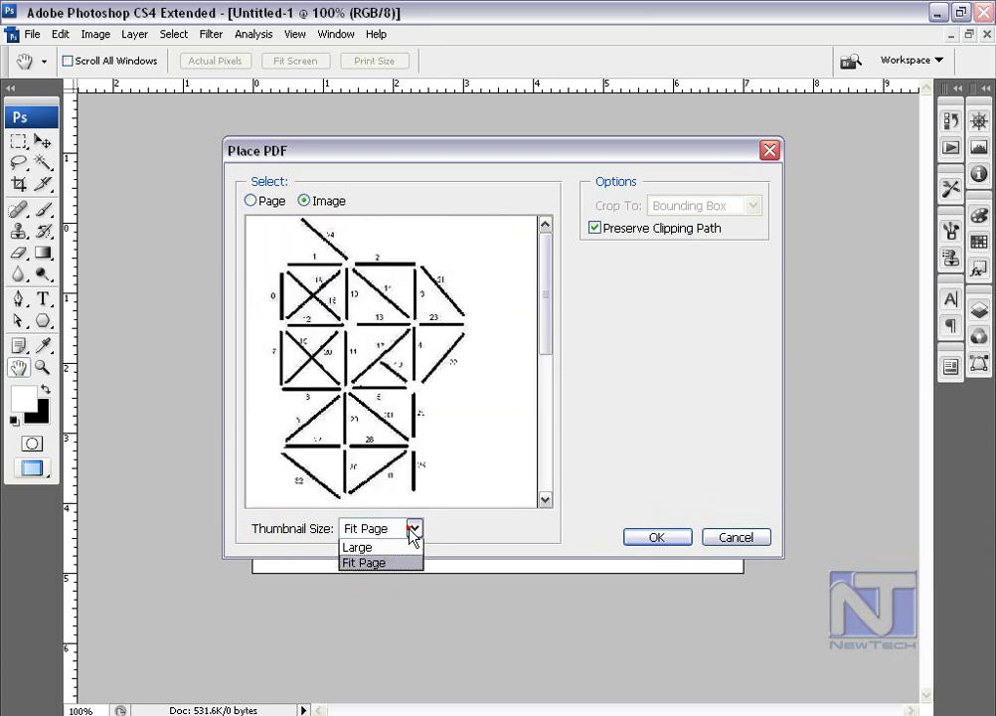
{"action": "left_click", "coordinate": [390, 560]}
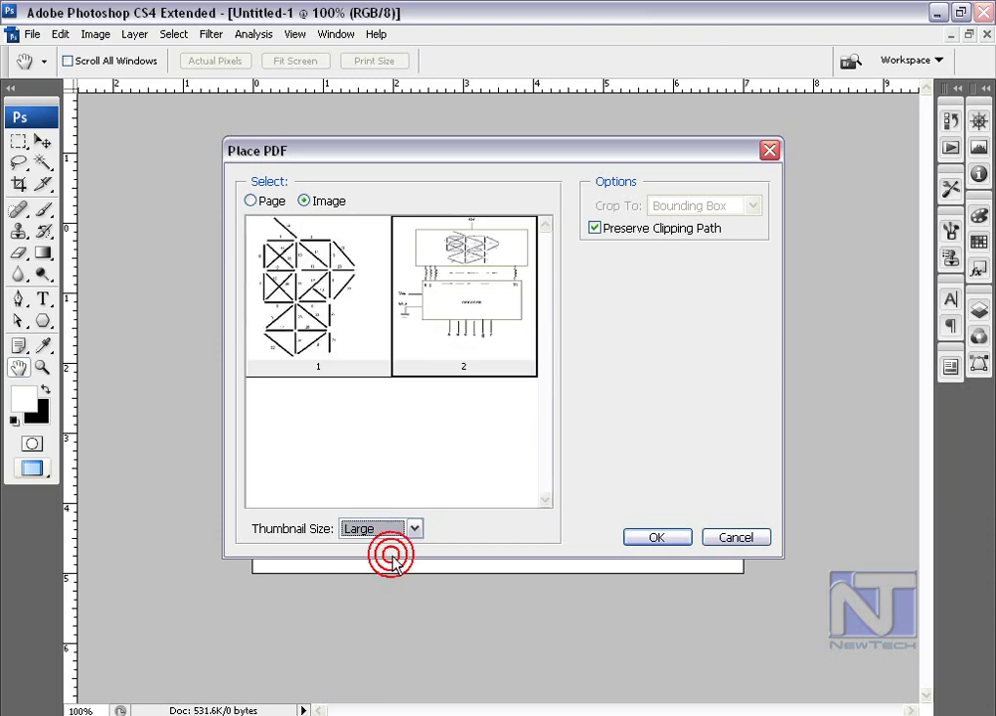
{"action": "left_click", "coordinate": [595, 229]}
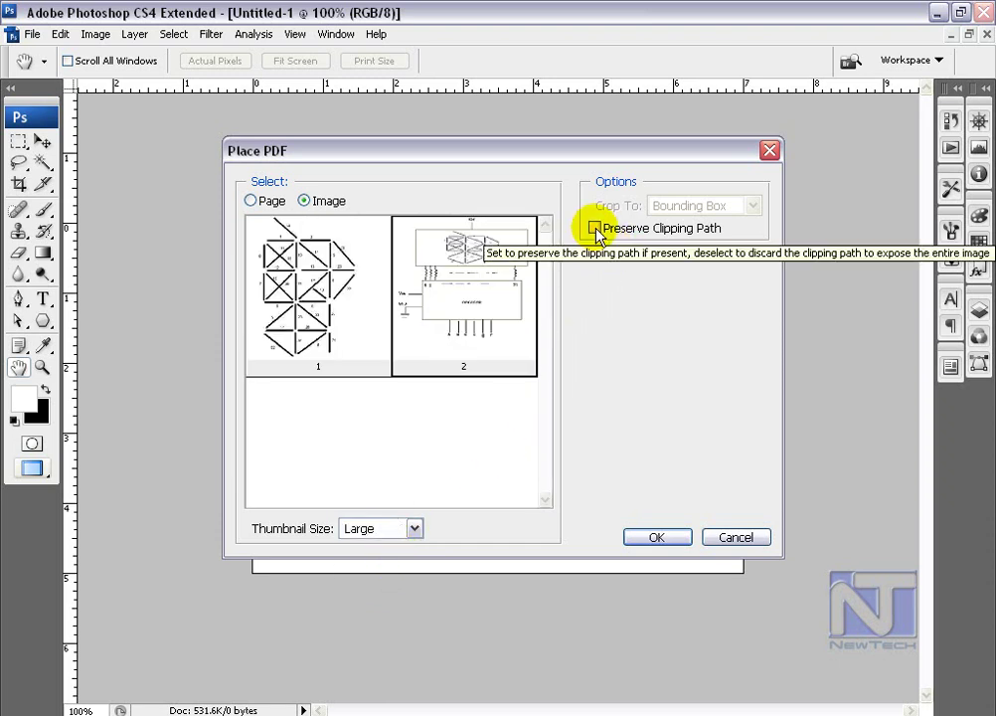
{"action": "left_click", "coordinate": [594, 229]}
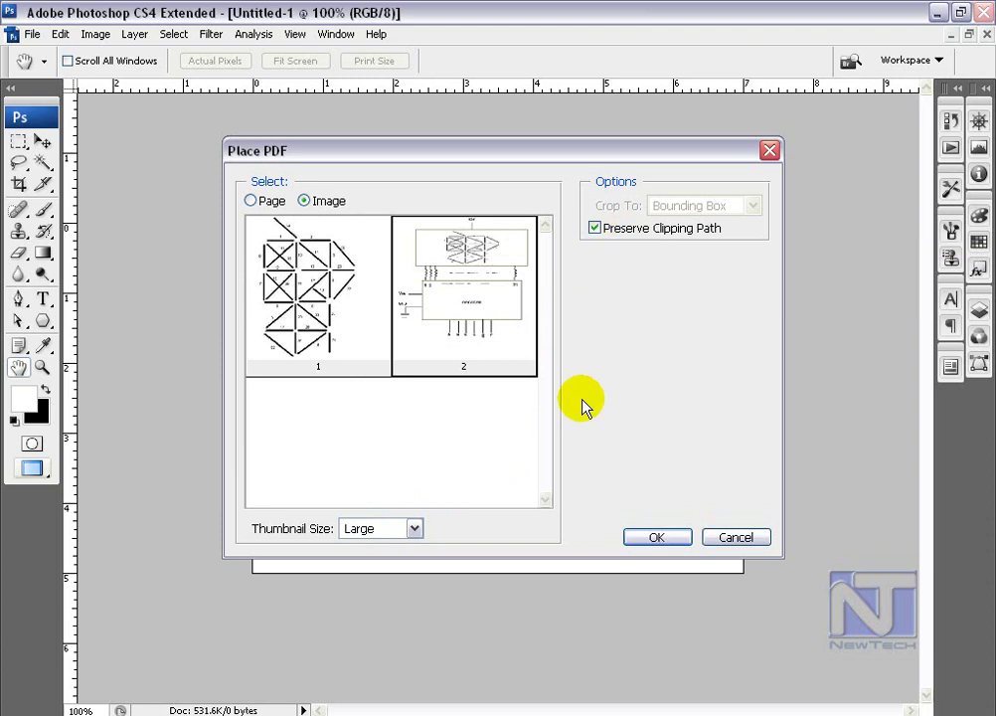
{"action": "left_click", "coordinate": [251, 201]}
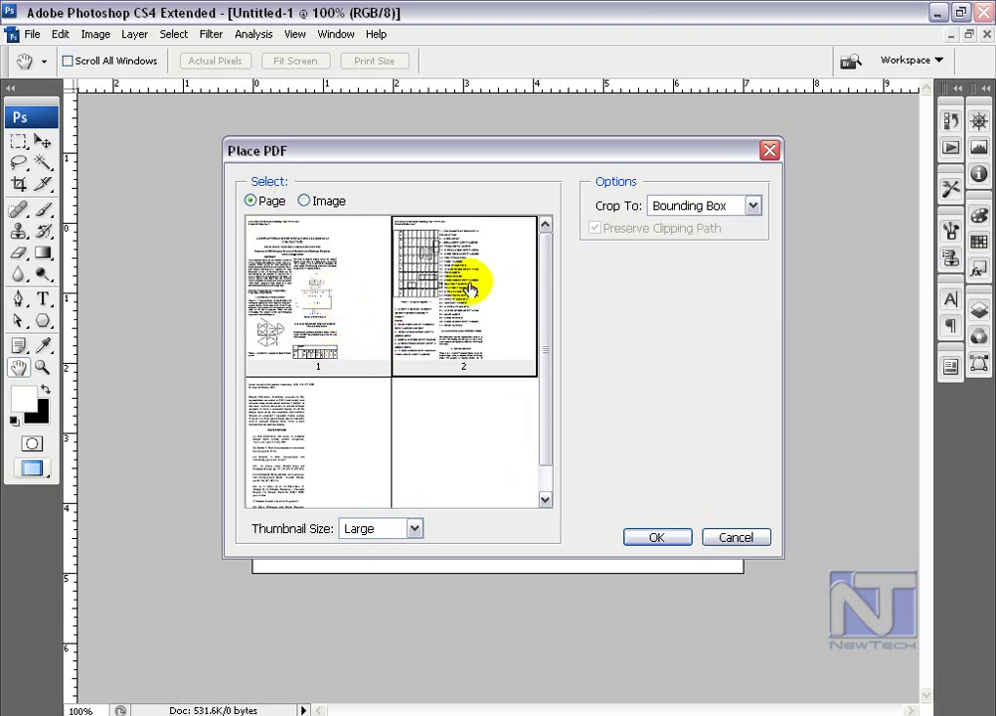
- Place and commit page 3 of bengali.pdf, then zoom into its references text
{"action": "left_click", "coordinate": [286, 410]}
{"action": "left_click", "coordinate": [658, 537]}
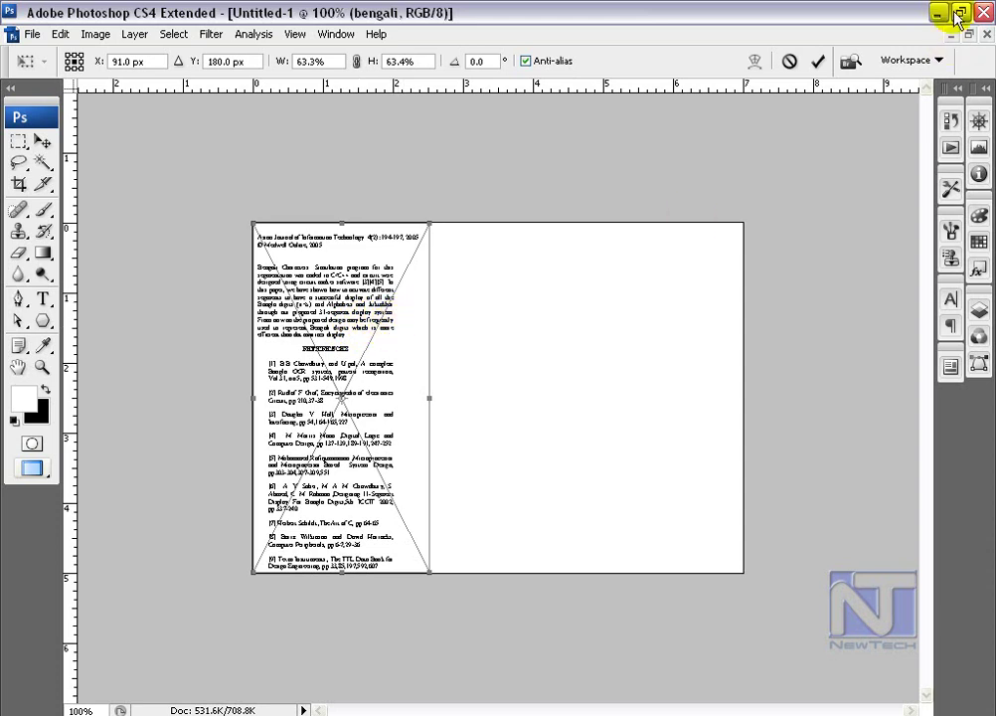
{"action": "left_click", "coordinate": [820, 64]}
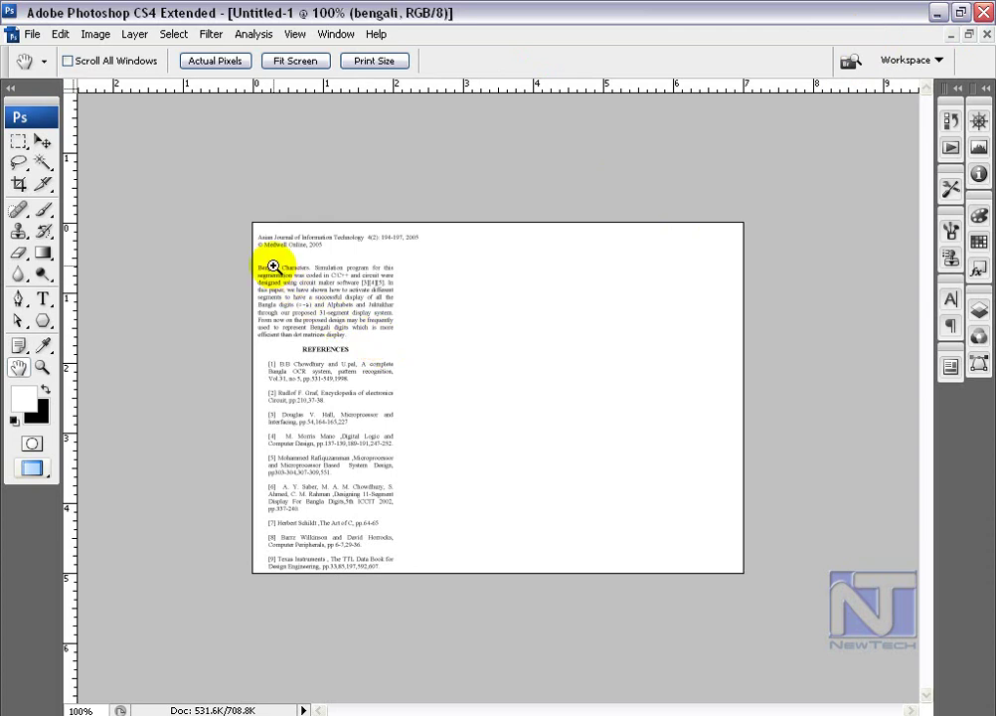
{"action": "left_click", "coordinate": [273, 264], "text": "ctrl"}
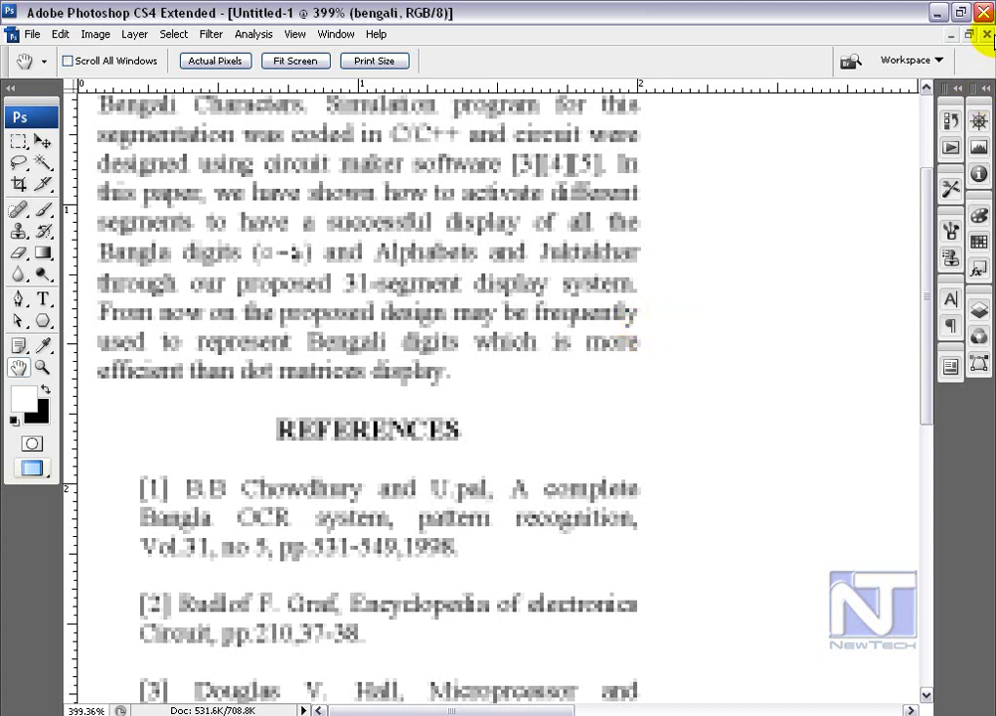
- Back in Bridge, open bengali.pdf with Adobe Photoshop CS4
{"action": "left_click", "coordinate": [986, 36]}
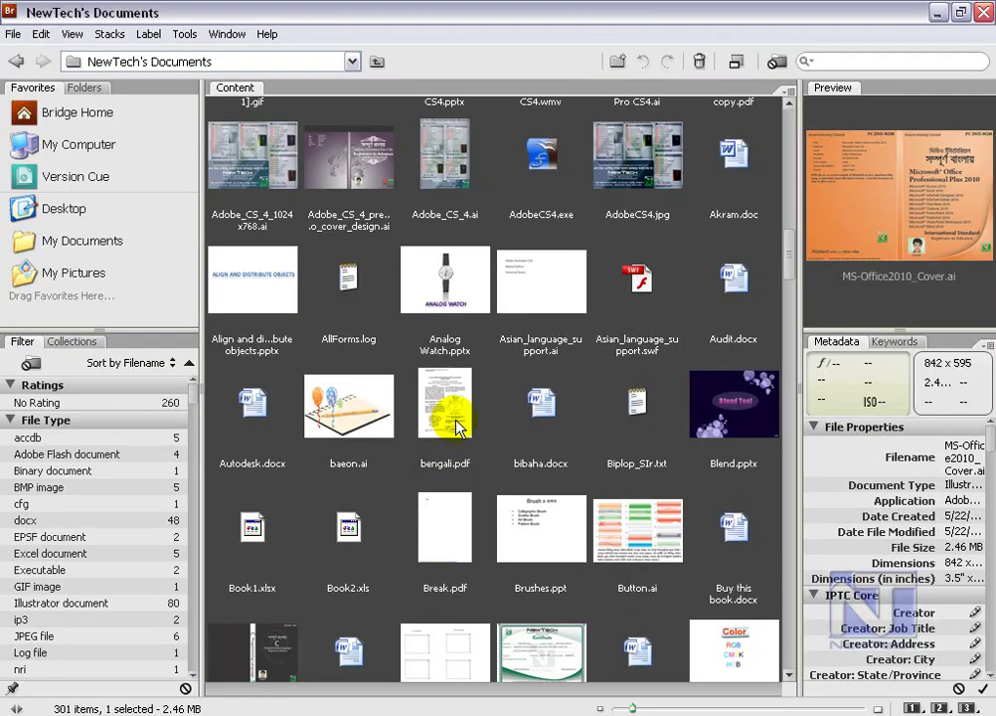
{"action": "right_click", "coordinate": [459, 405]}
{"action": "mouse_move", "coordinate": [517, 80]}
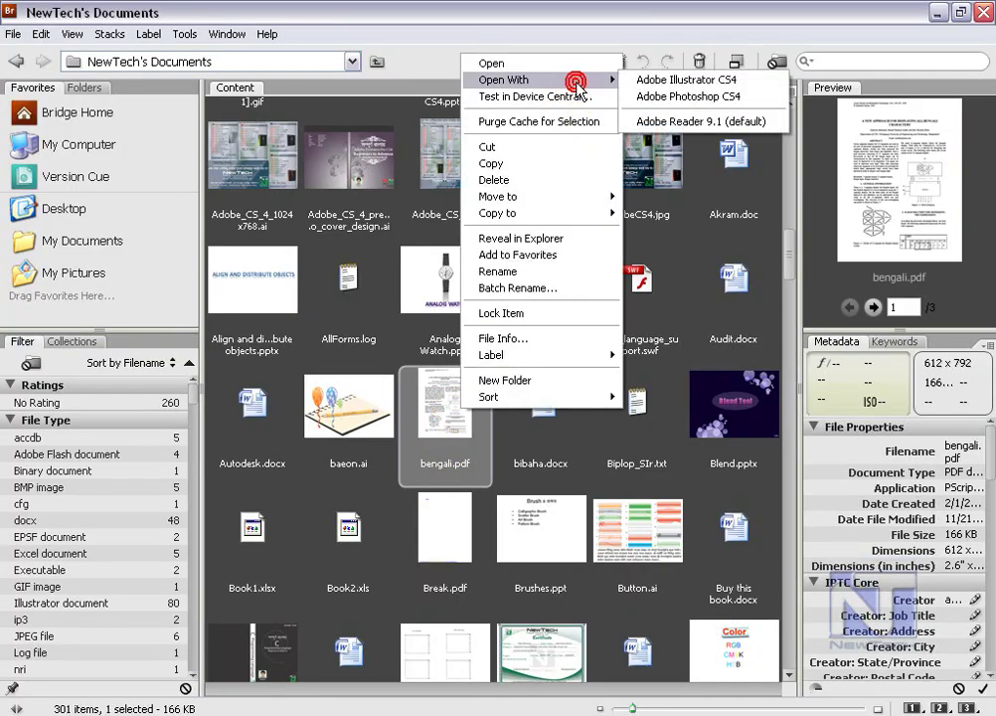
{"action": "left_click", "coordinate": [705, 104]}
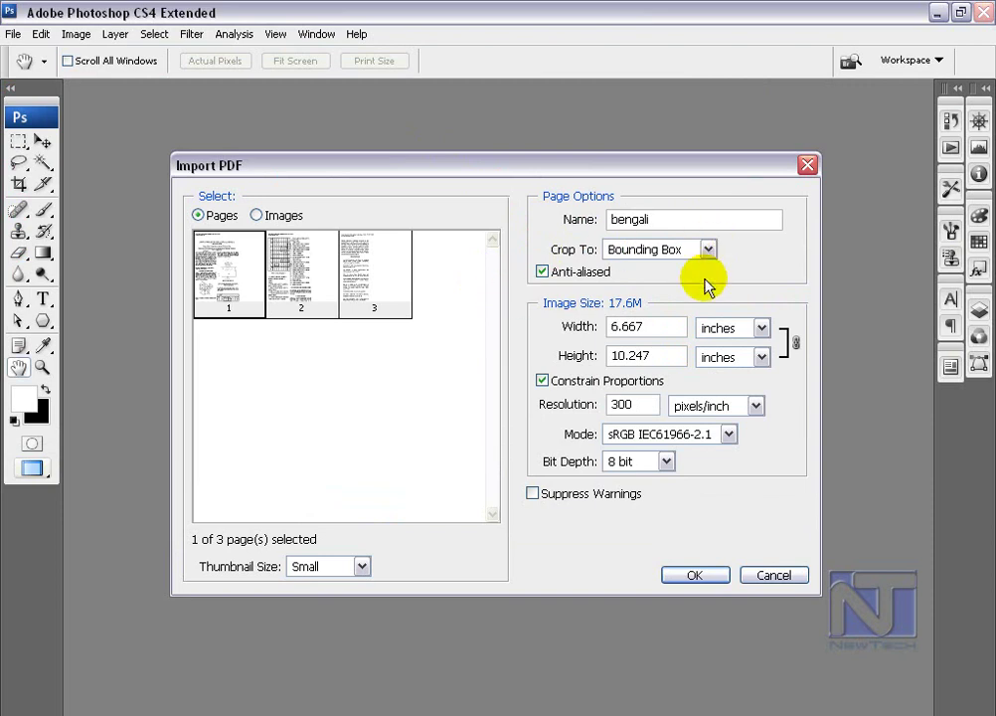
- Import bengali.pdf with Bounding Box crop, sRGB colour and resolution changed from 300 to 100 pixels/inch
{"action": "double_click", "coordinate": [670, 220]}
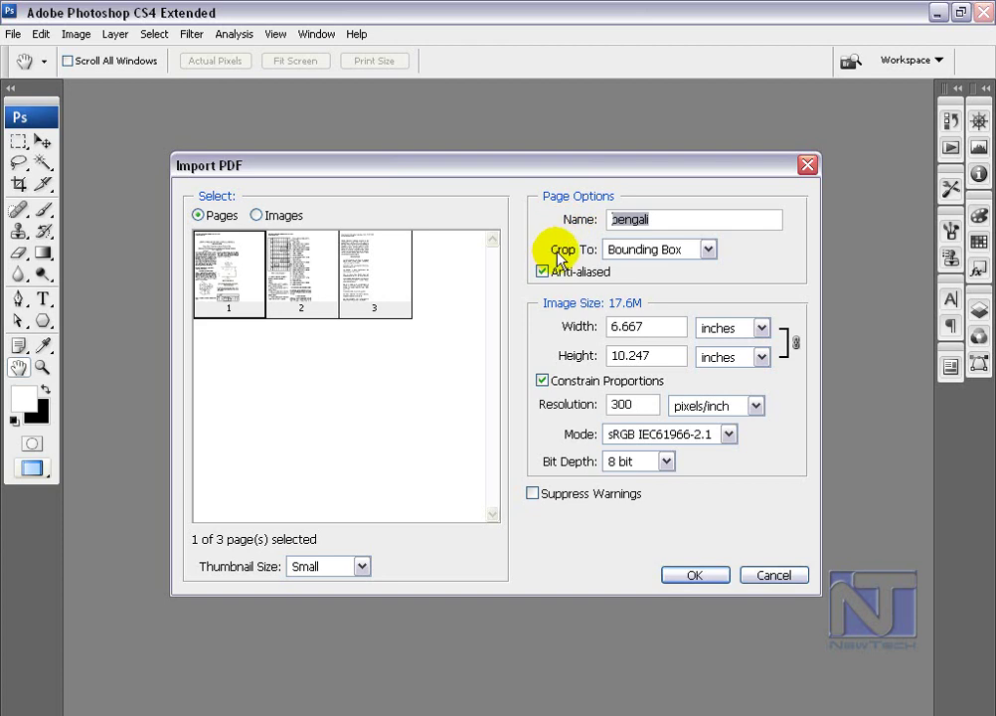
{"action": "left_click", "coordinate": [700, 250]}
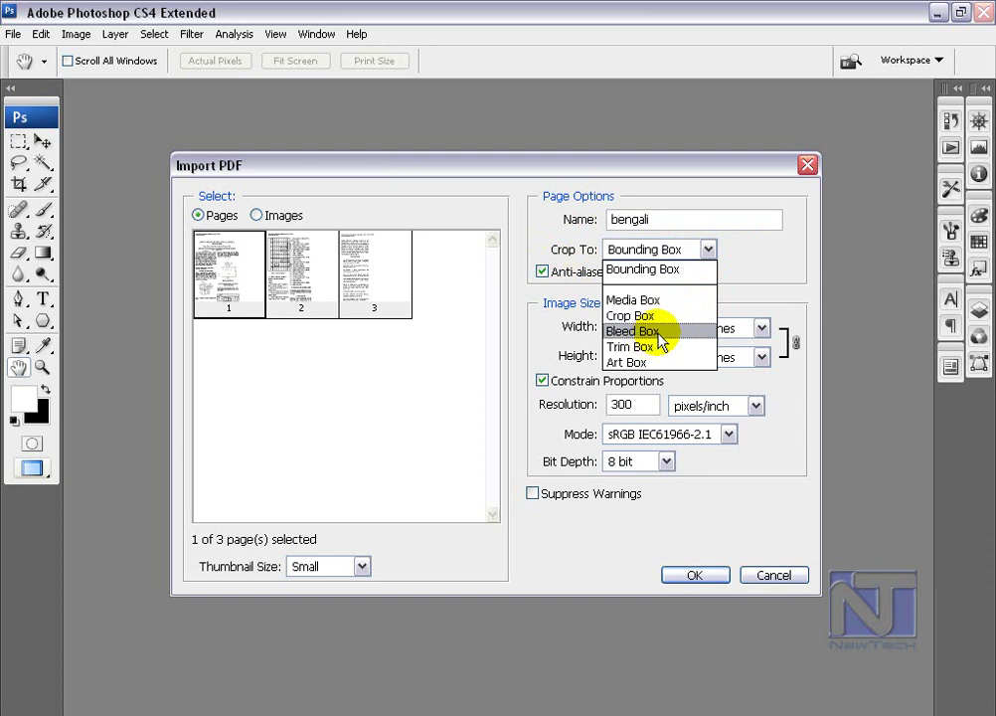
{"action": "left_click", "coordinate": [755, 313]}
{"action": "left_click", "coordinate": [703, 251]}
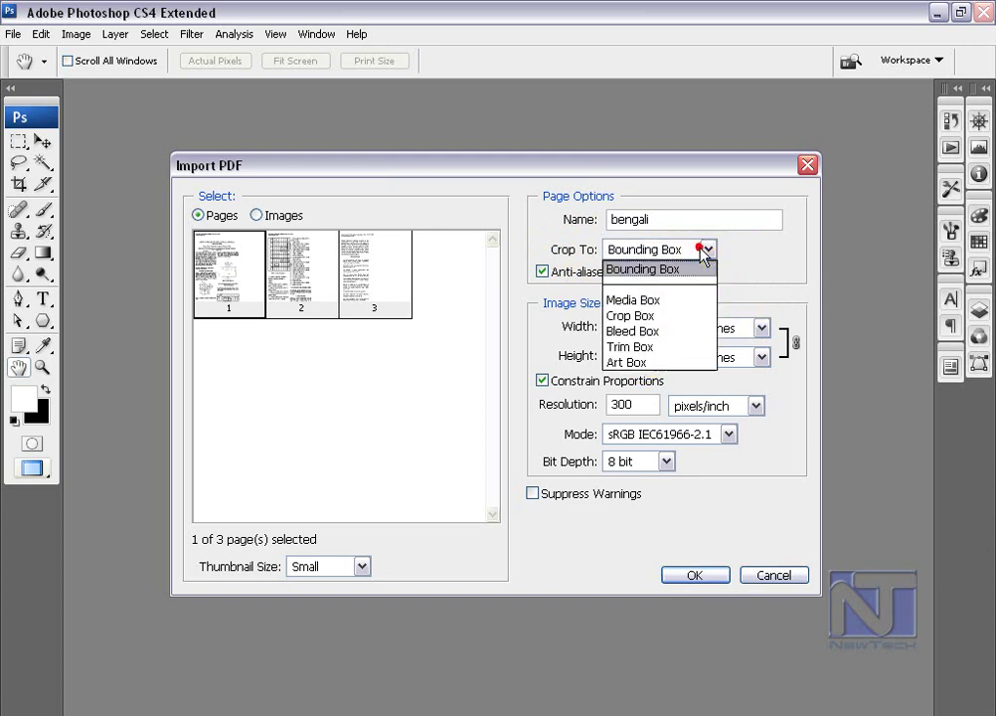
{"action": "left_click", "coordinate": [710, 252]}
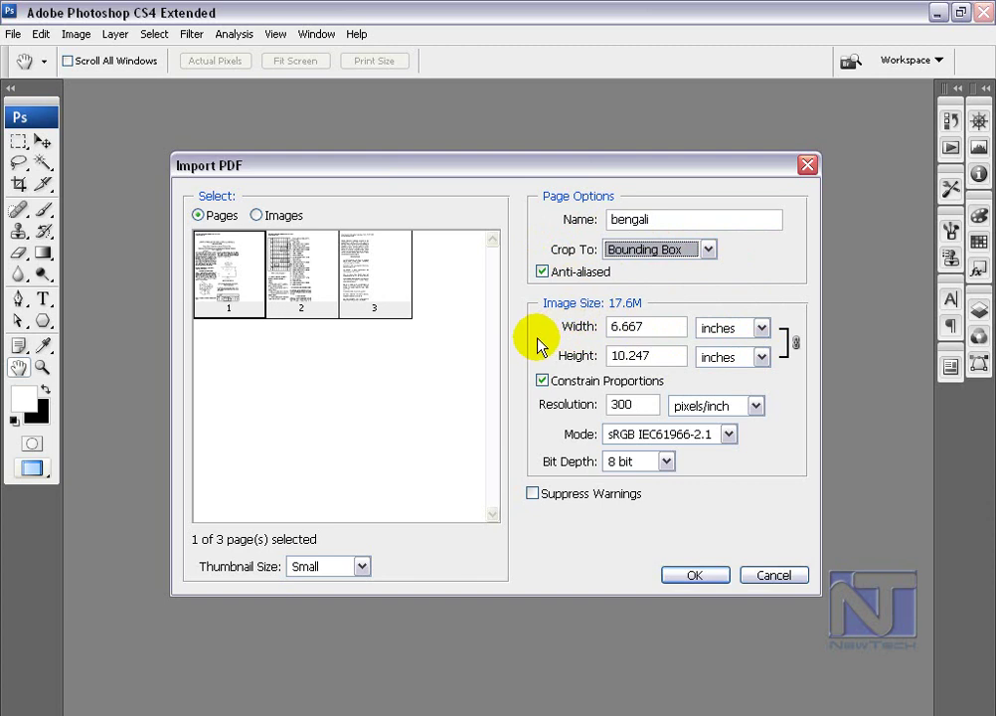
{"action": "left_click", "coordinate": [647, 403]}
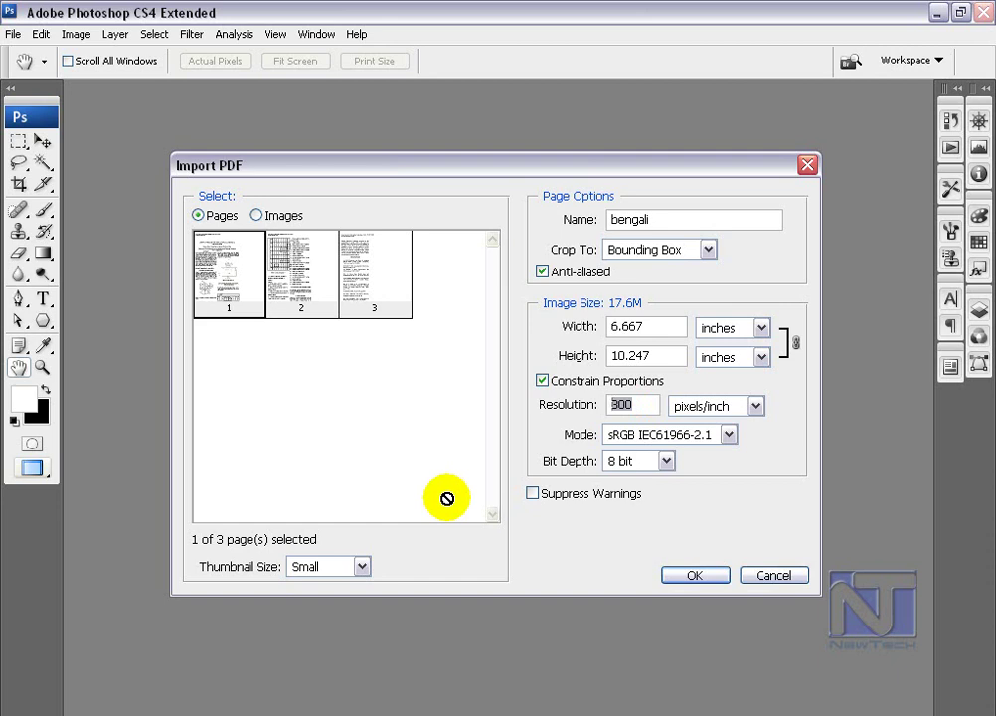
{"action": "left_click", "coordinate": [730, 435]}
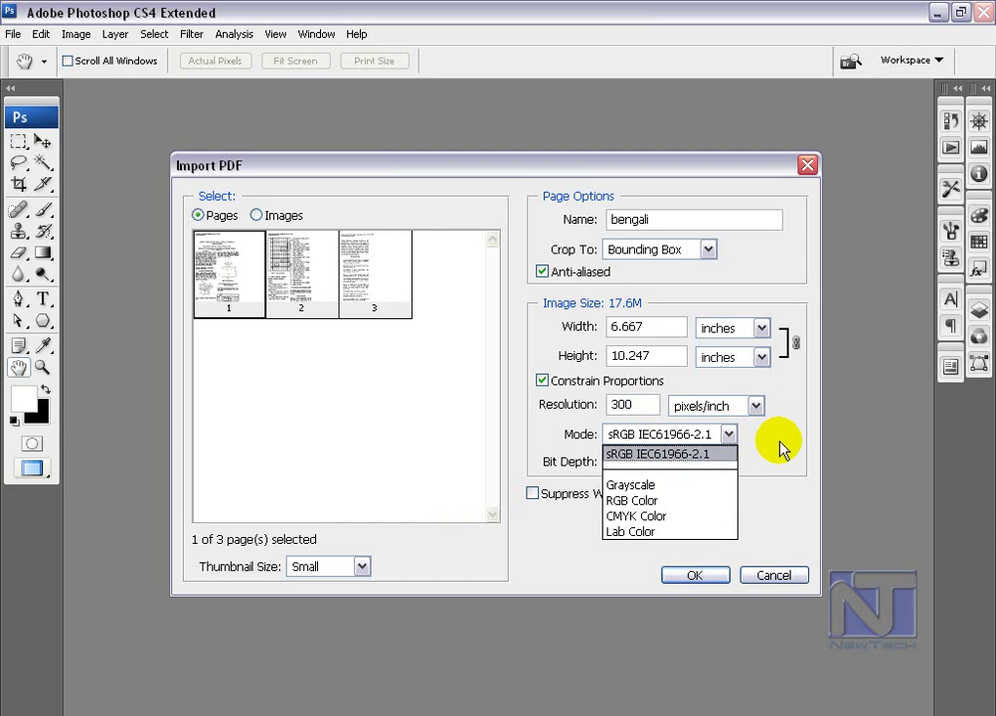
{"action": "left_click", "coordinate": [781, 449]}
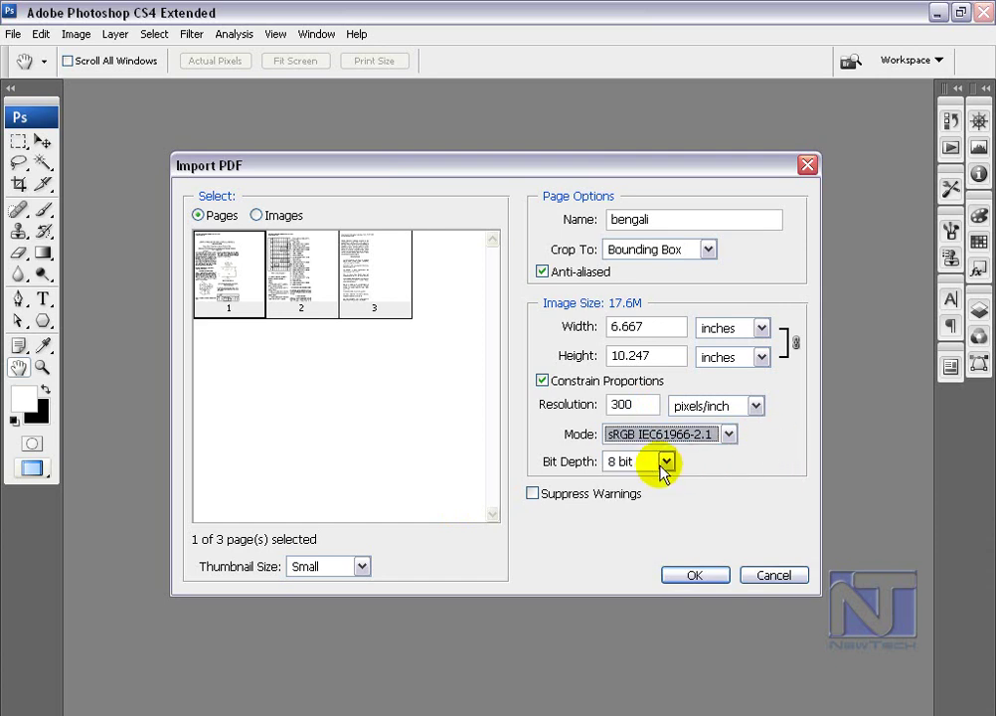
{"action": "double_click", "coordinate": [638, 403]}
{"action": "type", "text": "100"}
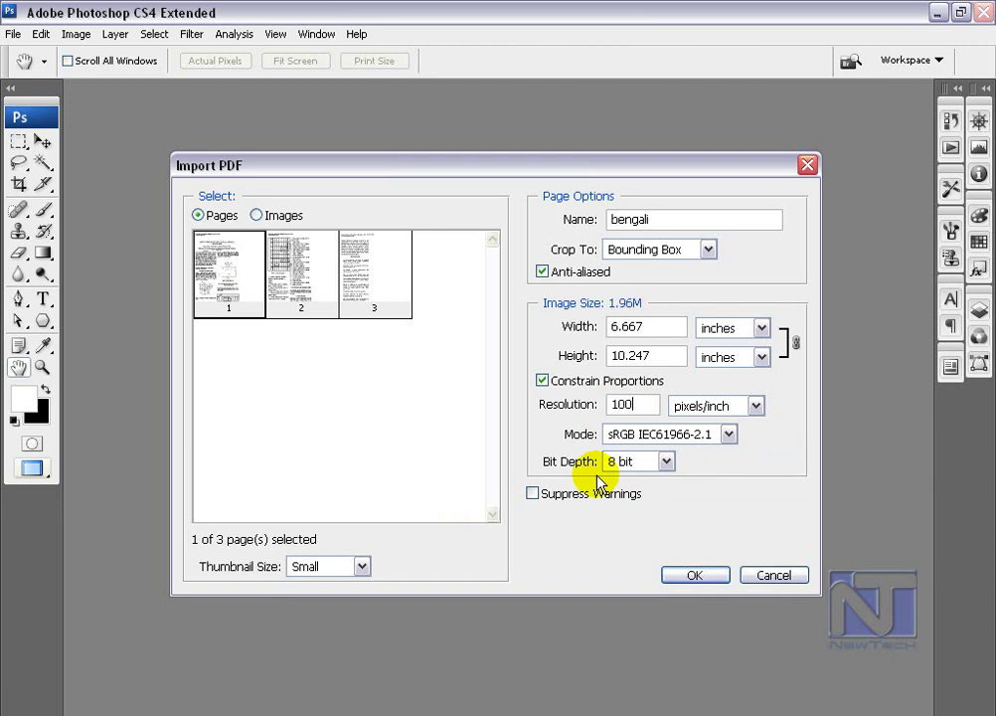
{"action": "left_click", "coordinate": [688, 575]}
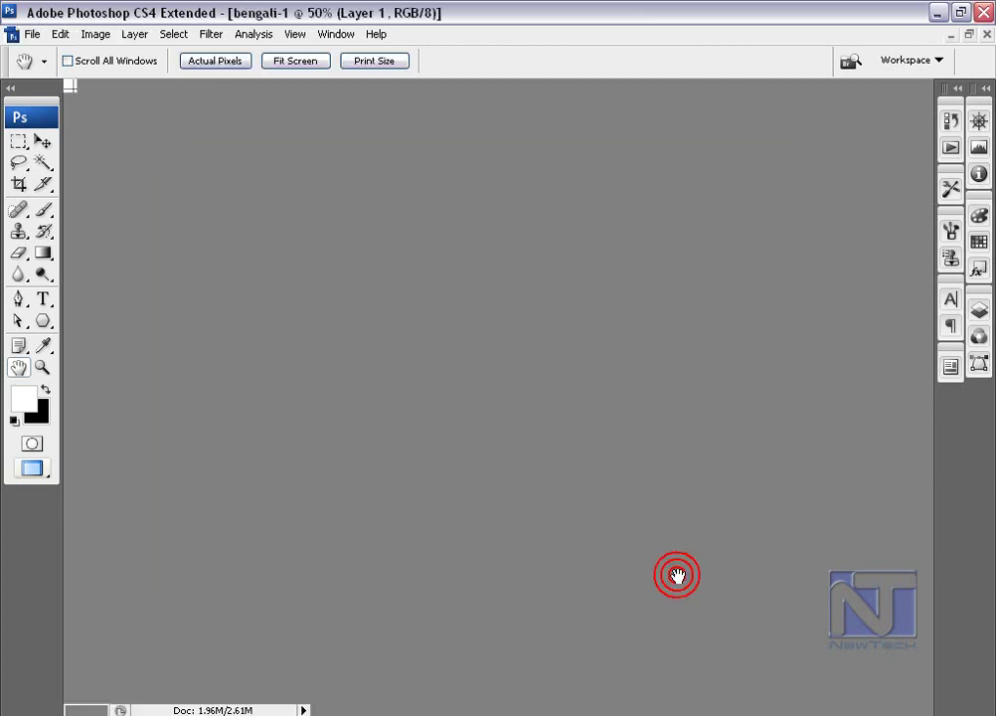
{"action": "key", "text": "ctrl+space"}
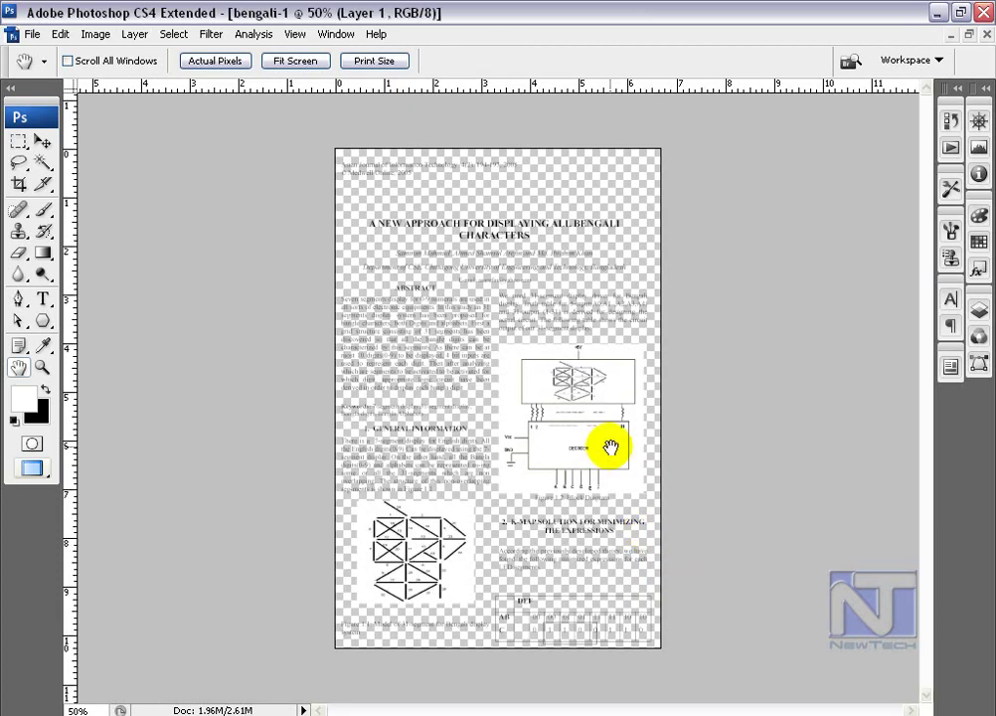
{"action": "left_click_drag", "start_coordinate": [457, 329], "coordinate": [674, 494]}
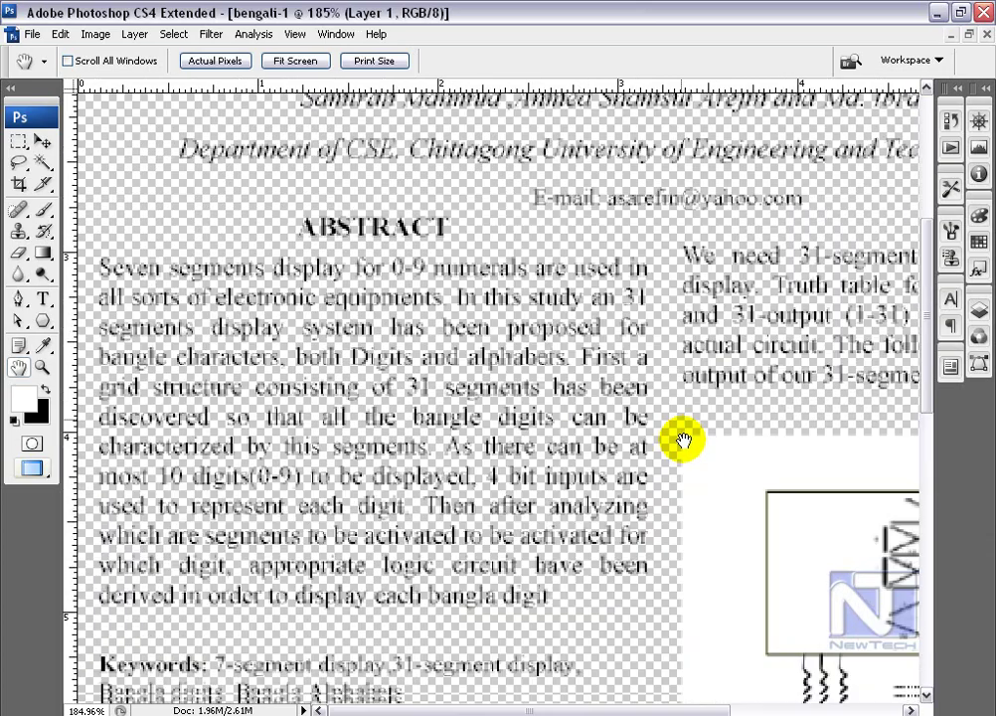
{"action": "left_click_drag", "start_coordinate": [546, 267], "coordinate": [449, 232]}
{"action": "left_click_drag", "start_coordinate": [498, 429], "coordinate": [451, 345]}
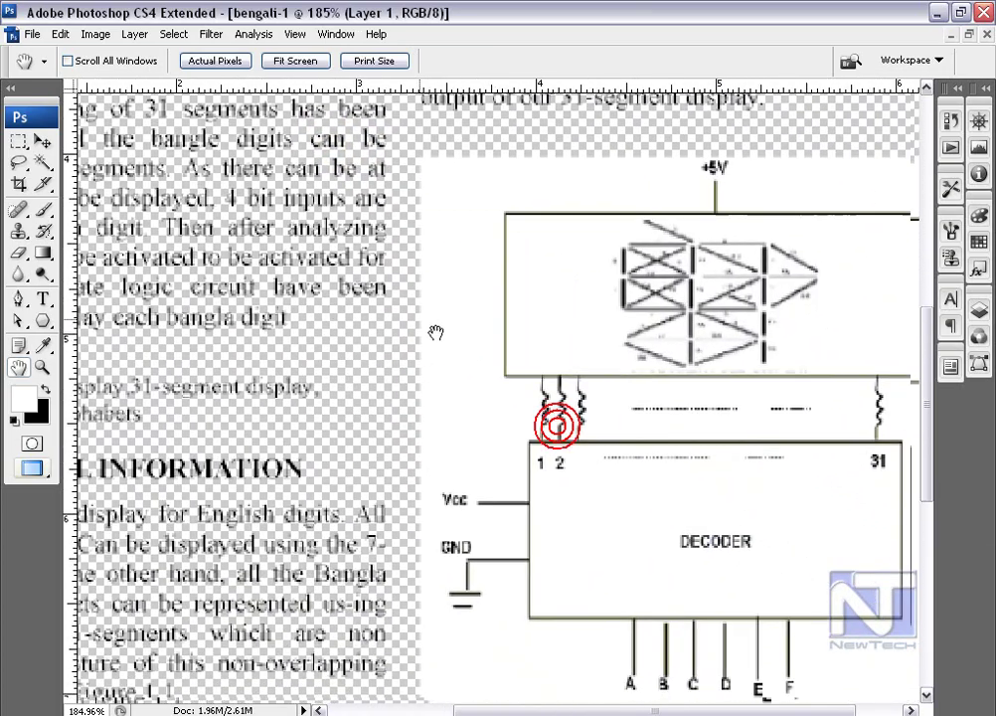
{"action": "left_click_drag", "start_coordinate": [745, 392], "coordinate": [572, 300]}
{"action": "mouse_move", "coordinate": [605, 469]}
{"action": "left_mouse_down"}
{"action": "mouse_move", "coordinate": [626, 391]}
{"action": "mouse_move", "coordinate": [756, 351]}
{"action": "mouse_move", "coordinate": [796, 405]}
{"action": "left_mouse_up"}
{"action": "left_click_drag", "start_coordinate": [445, 319], "coordinate": [550, 436]}
{"action": "key", "text": "ctrl+0"}
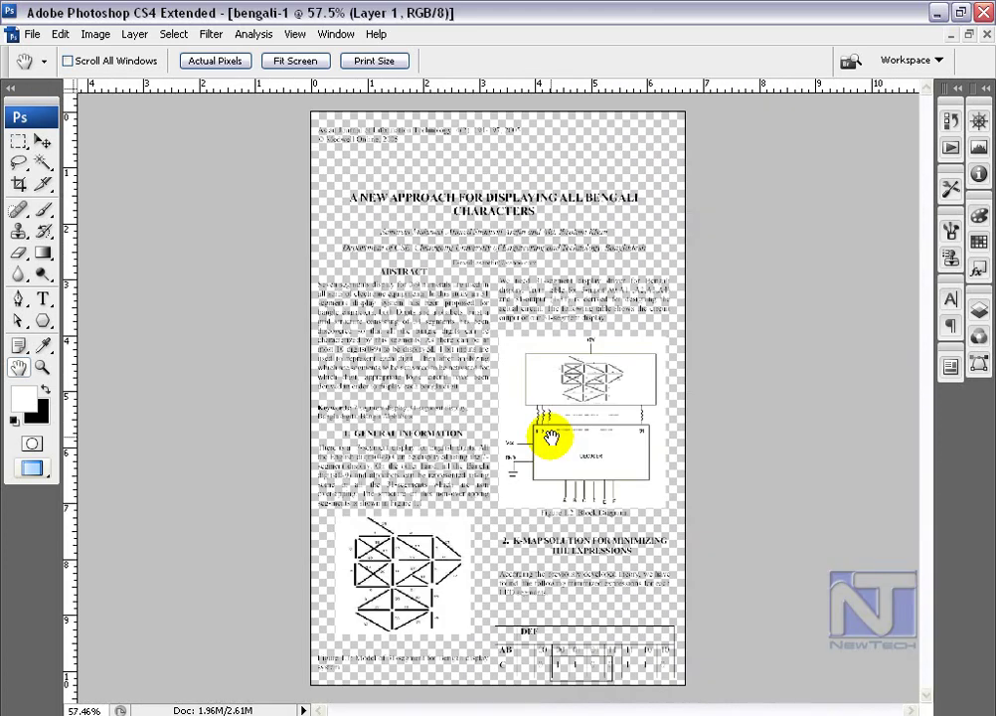
- Add Layer 2 beneath Layer 1 and fill it with an orange-to-brown gradient across the canvas
{"action": "left_click", "coordinate": [981, 310]}
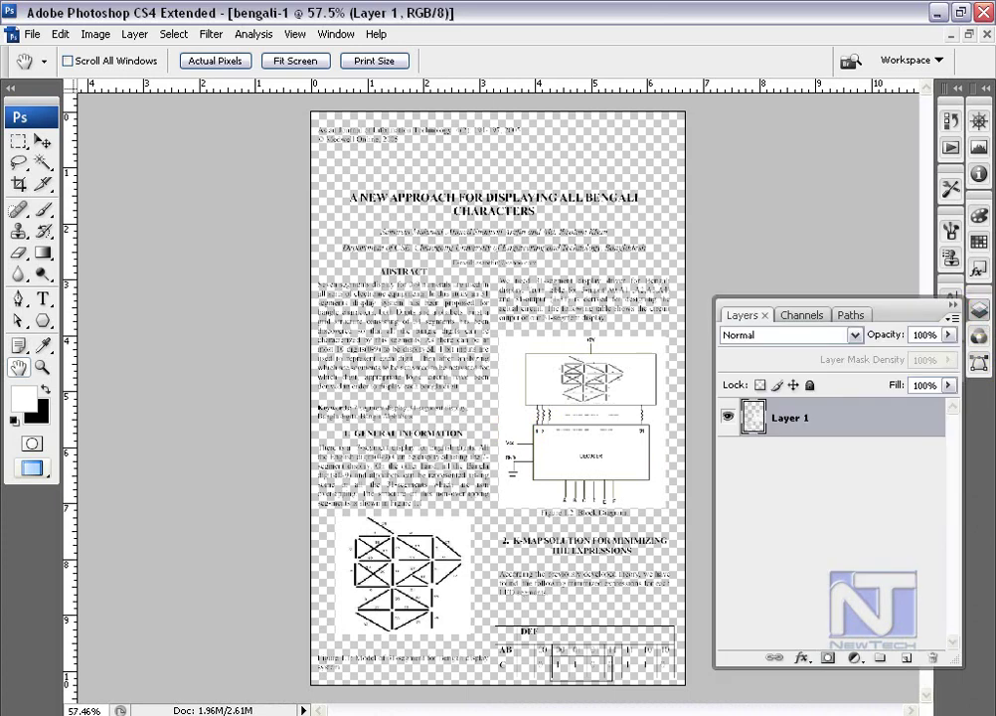
{"action": "left_click", "coordinate": [906, 659]}
{"action": "left_click_drag", "start_coordinate": [779, 417], "coordinate": [840, 469]}
{"action": "left_click", "coordinate": [43, 251]}
{"action": "mouse_move", "coordinate": [316, 118]}
{"action": "left_mouse_down"}
{"action": "mouse_move", "coordinate": [464, 438]}
{"action": "mouse_move", "coordinate": [678, 689]}
{"action": "left_mouse_up"}
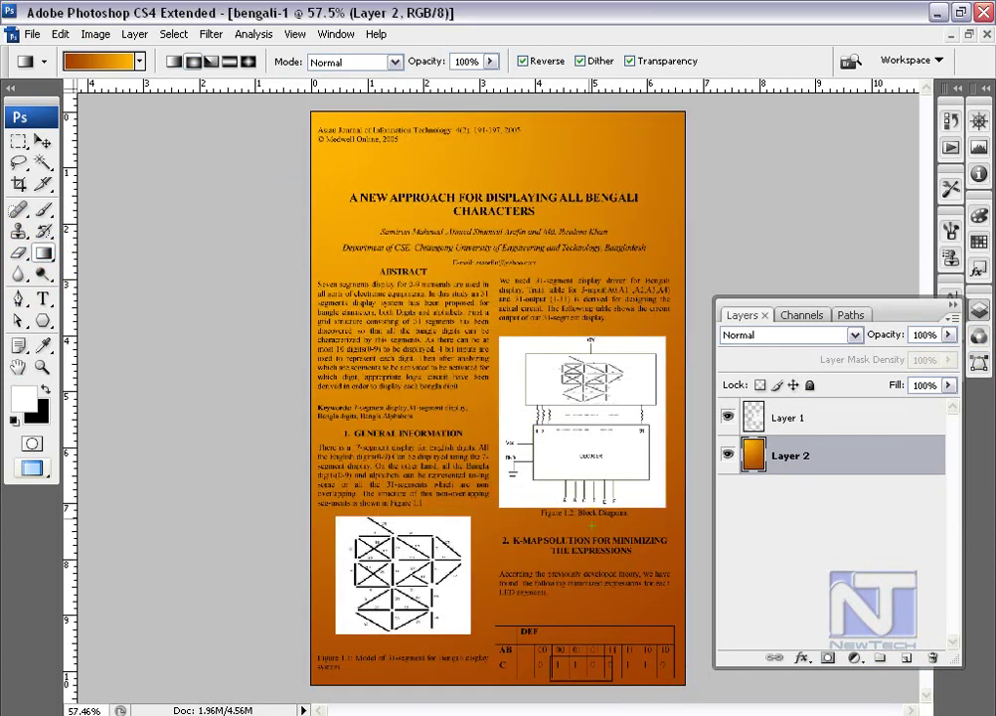